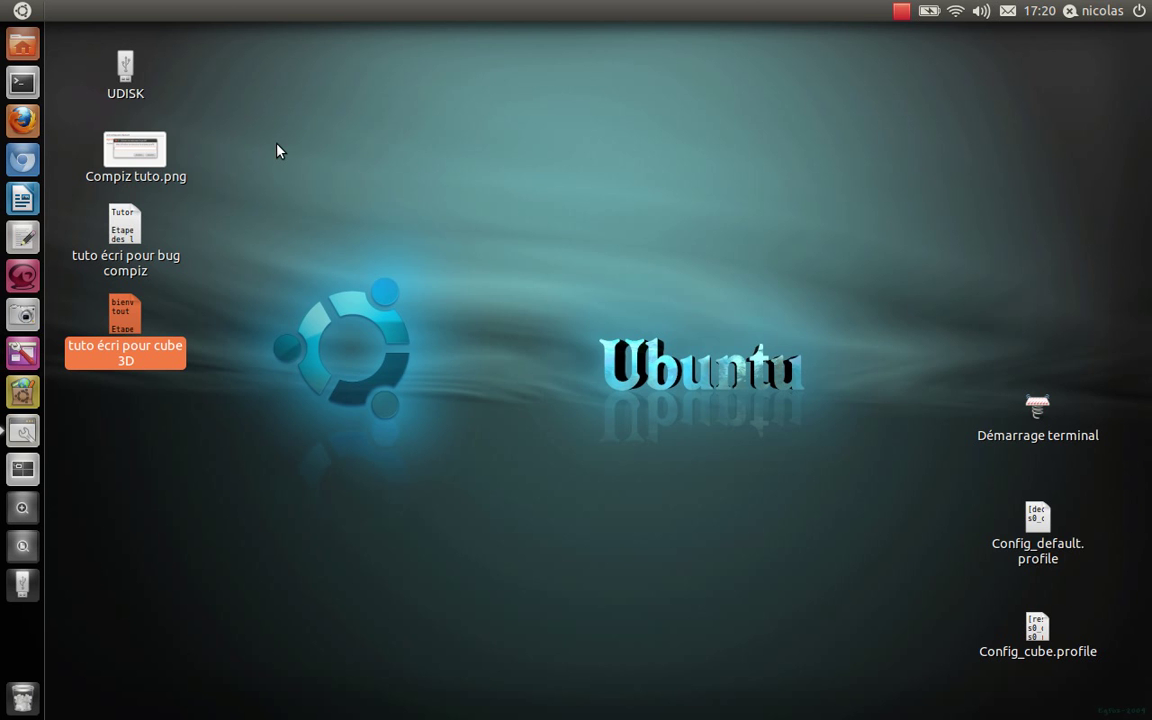
Step: Try to export the current CompizConfig profile to the Bureau folder from the Preferences
drag(277, 144, 480, 110)
click(22, 433)
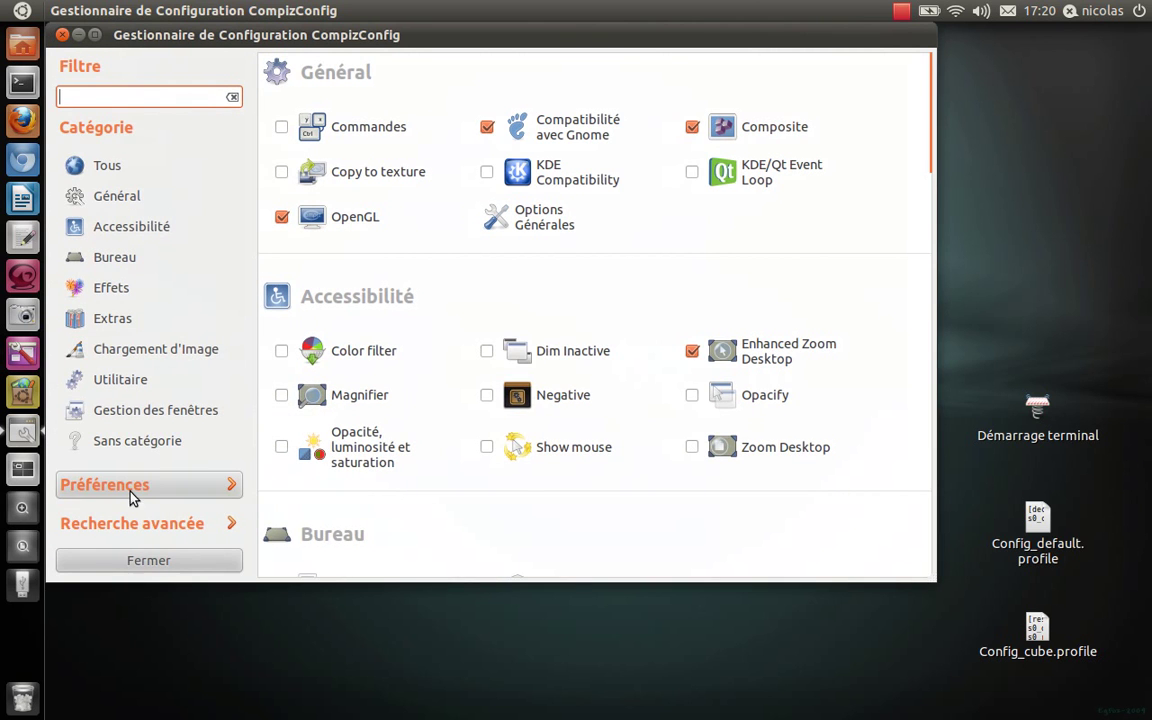
click(141, 486)
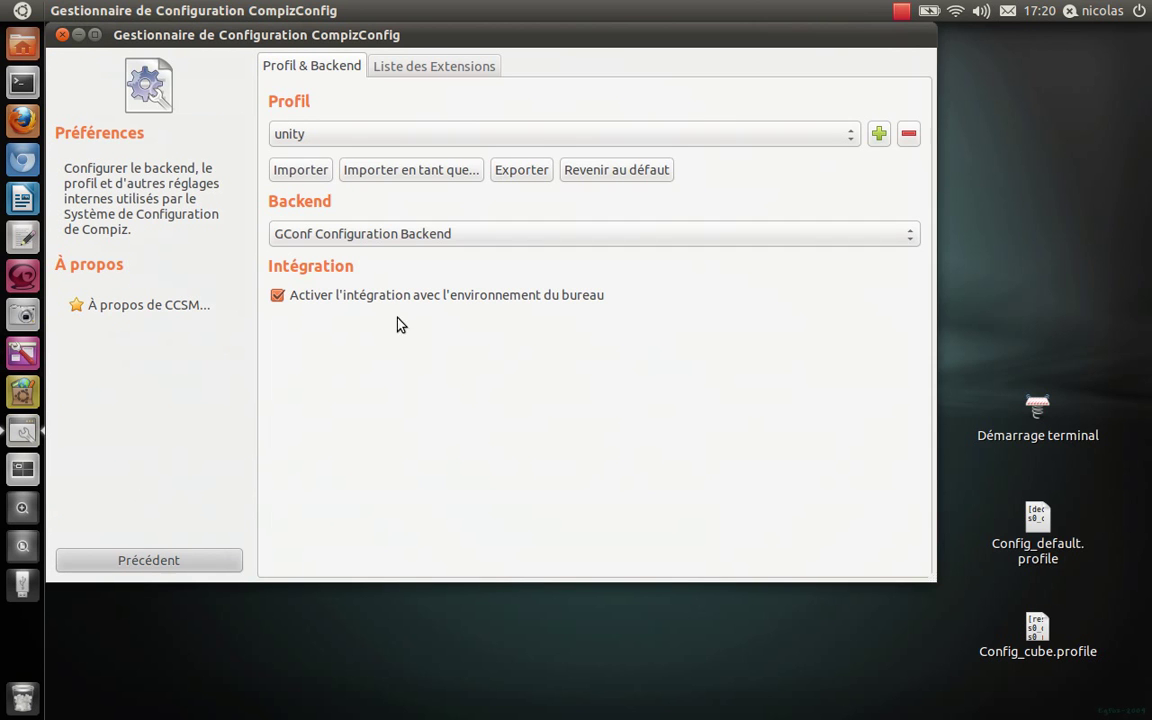
click(522, 170)
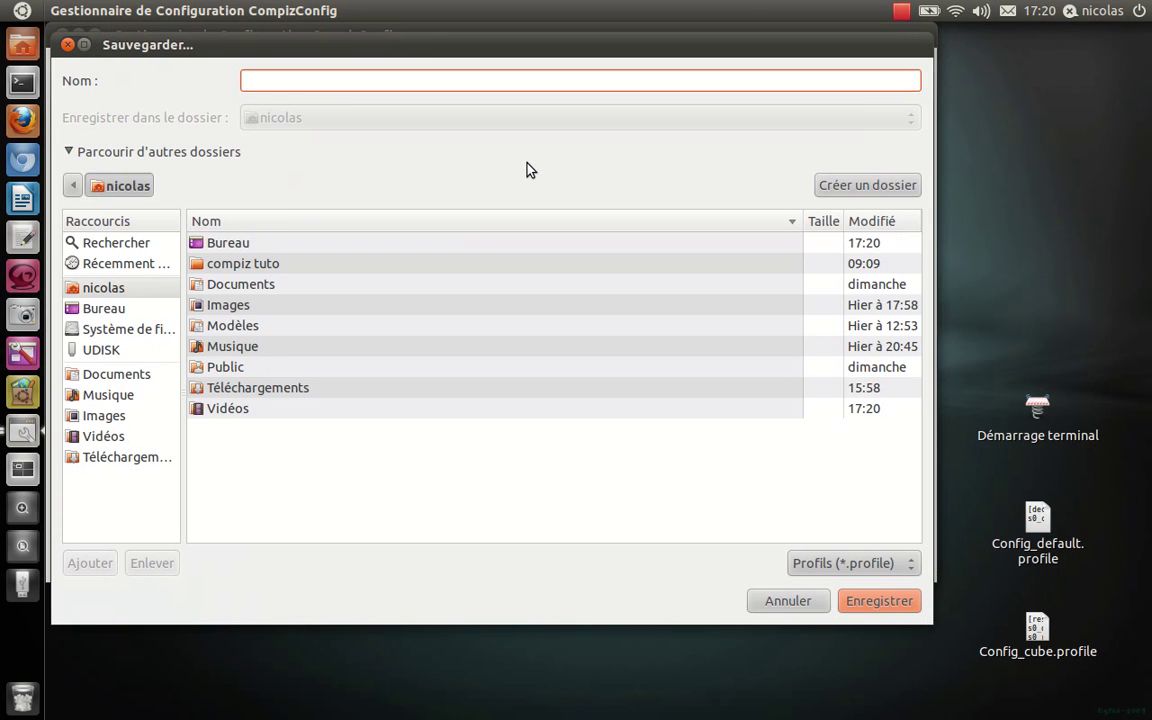
click(82, 308)
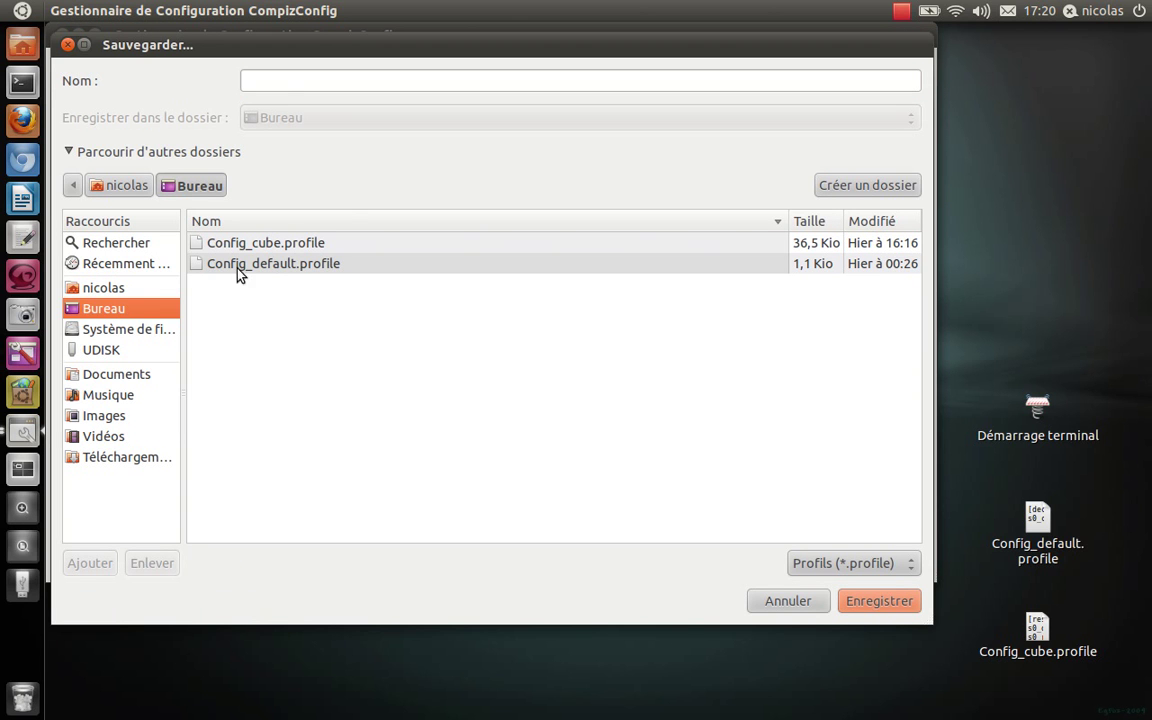
click(284, 78)
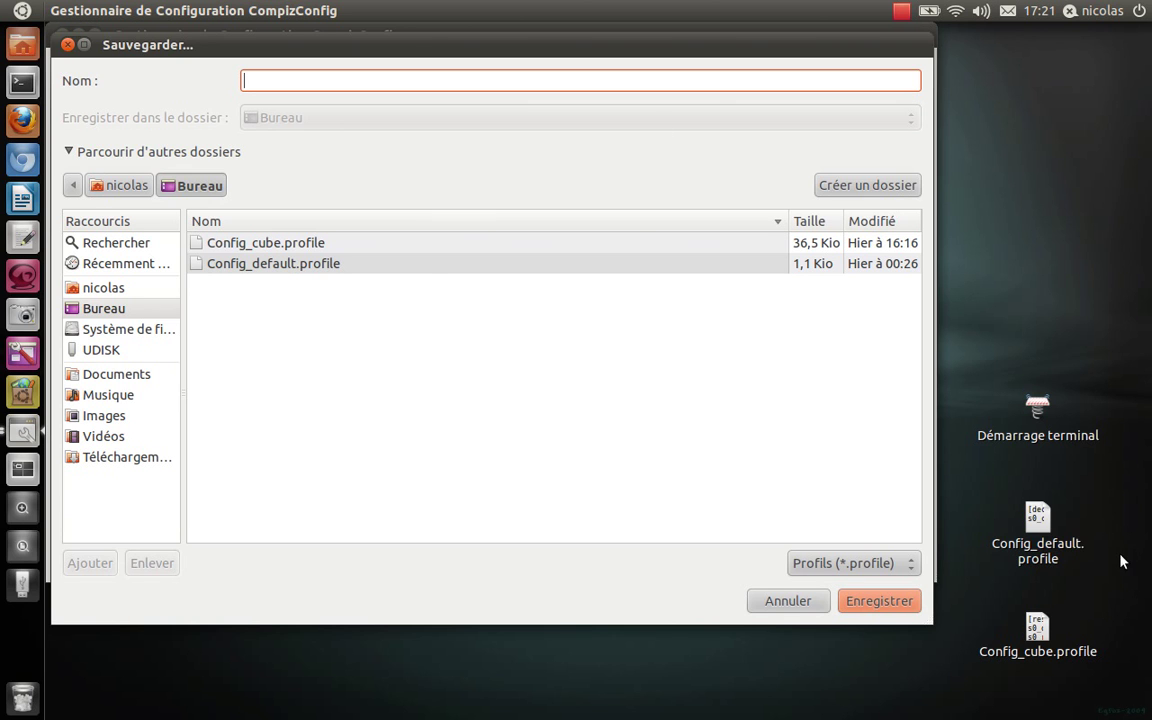
Step: Cancel the profile export and move the Config_default.profile file above the Démarrage terminal launcher on the desktop
drag(1037, 522, 1043, 322)
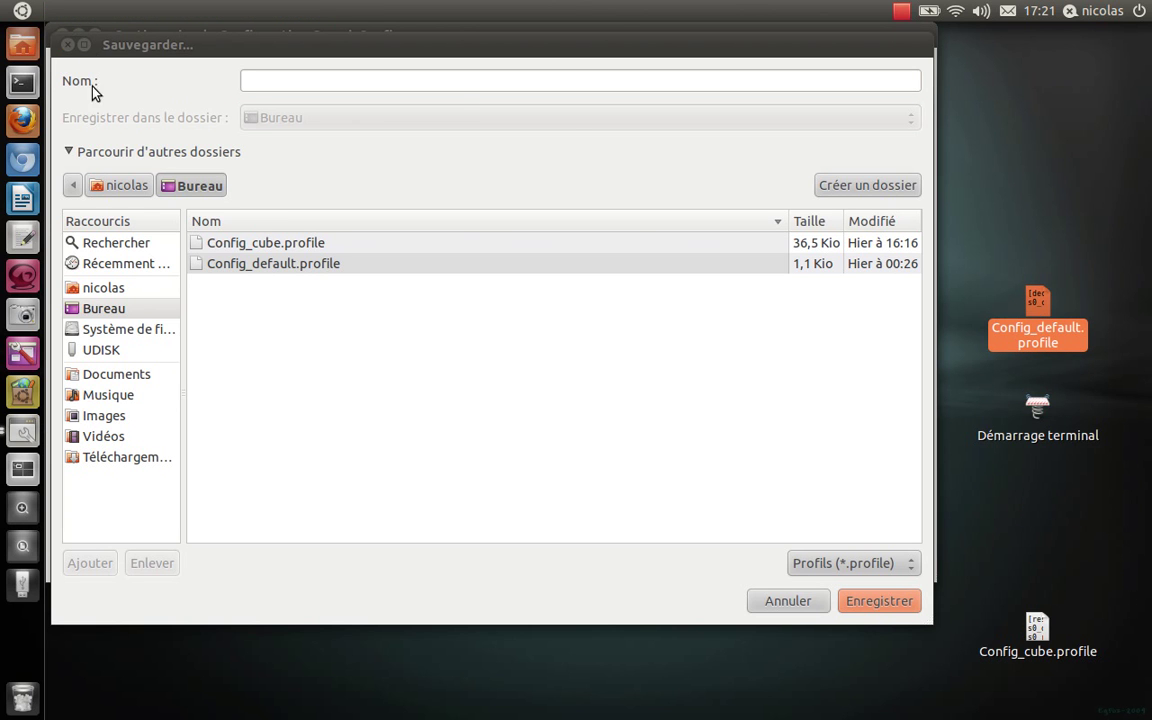
click(57, 50)
click(66, 45)
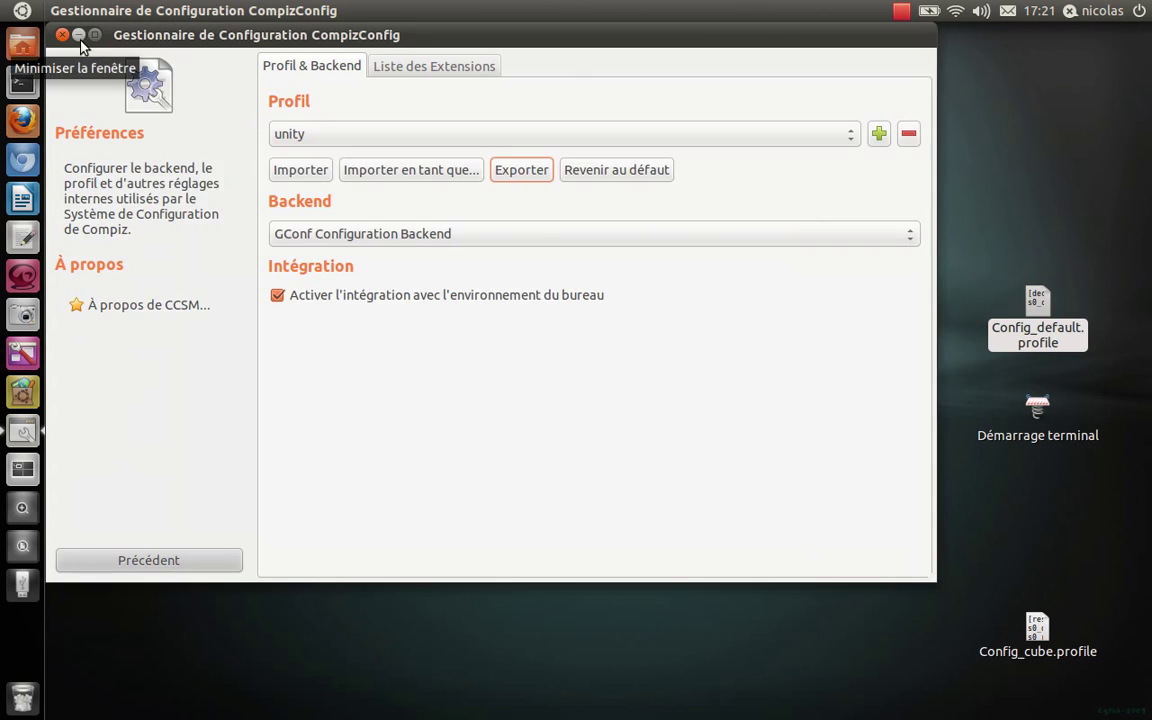
click(80, 37)
drag(1057, 350, 1060, 167)
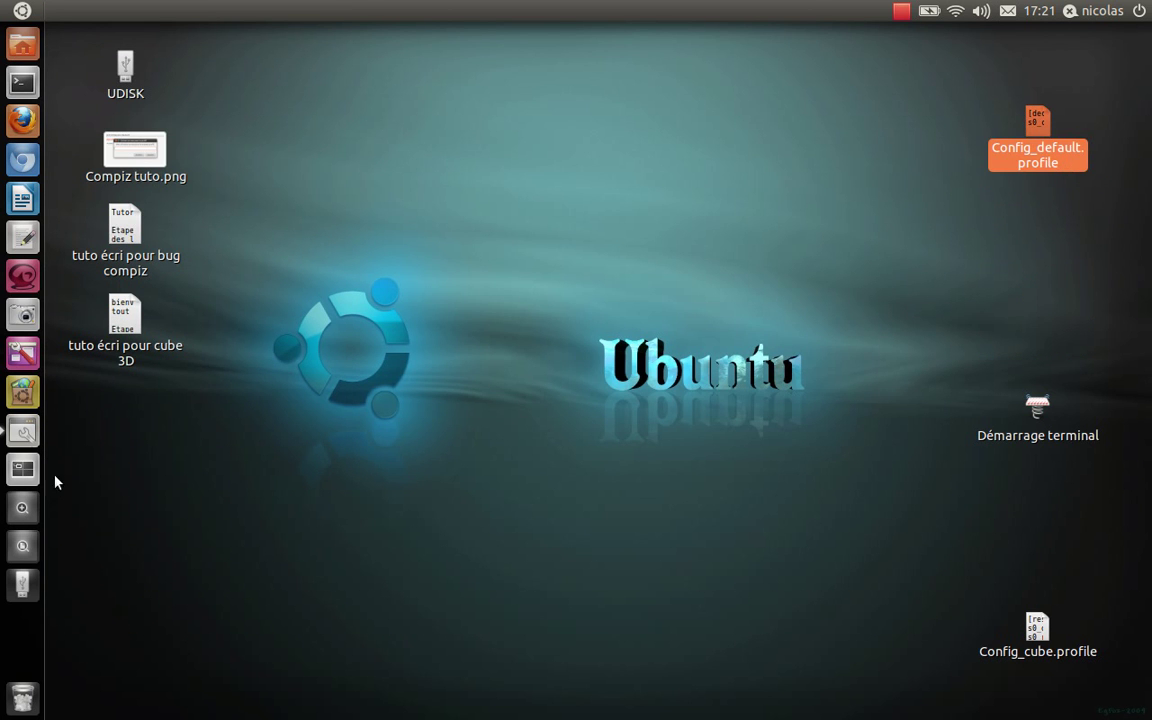
Step: Review the Bureau and Effets plugins in the CompizConfig plugin list and put the window away
click(19, 437)
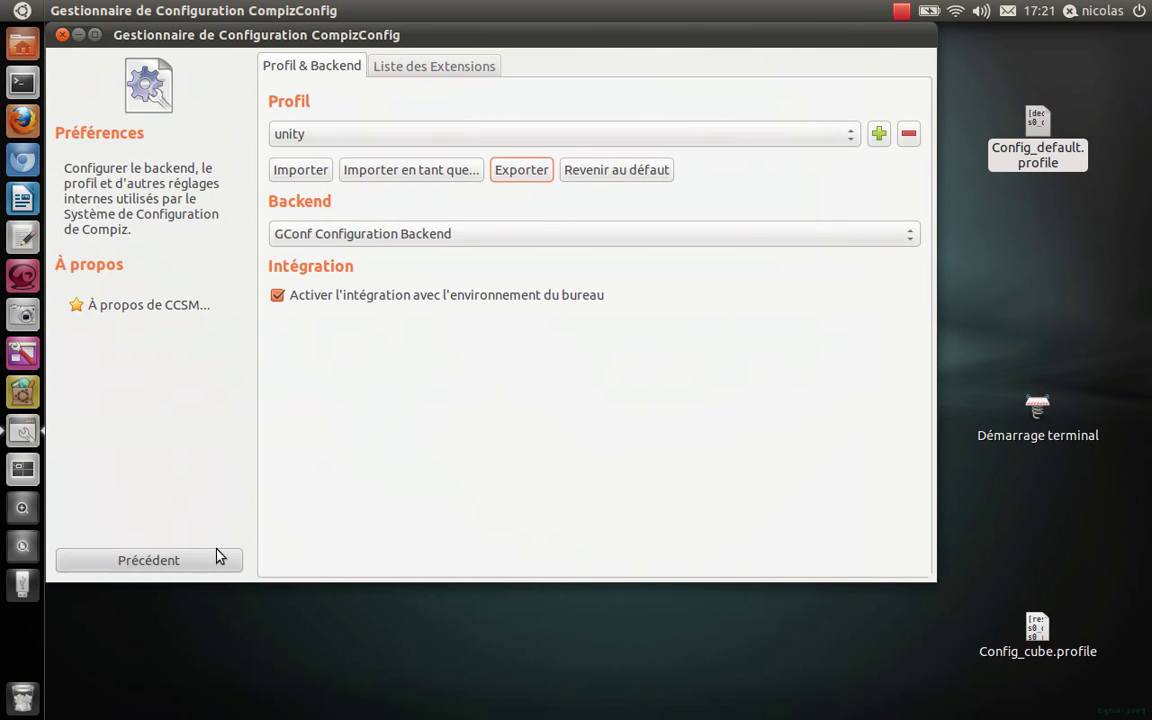
click(224, 562)
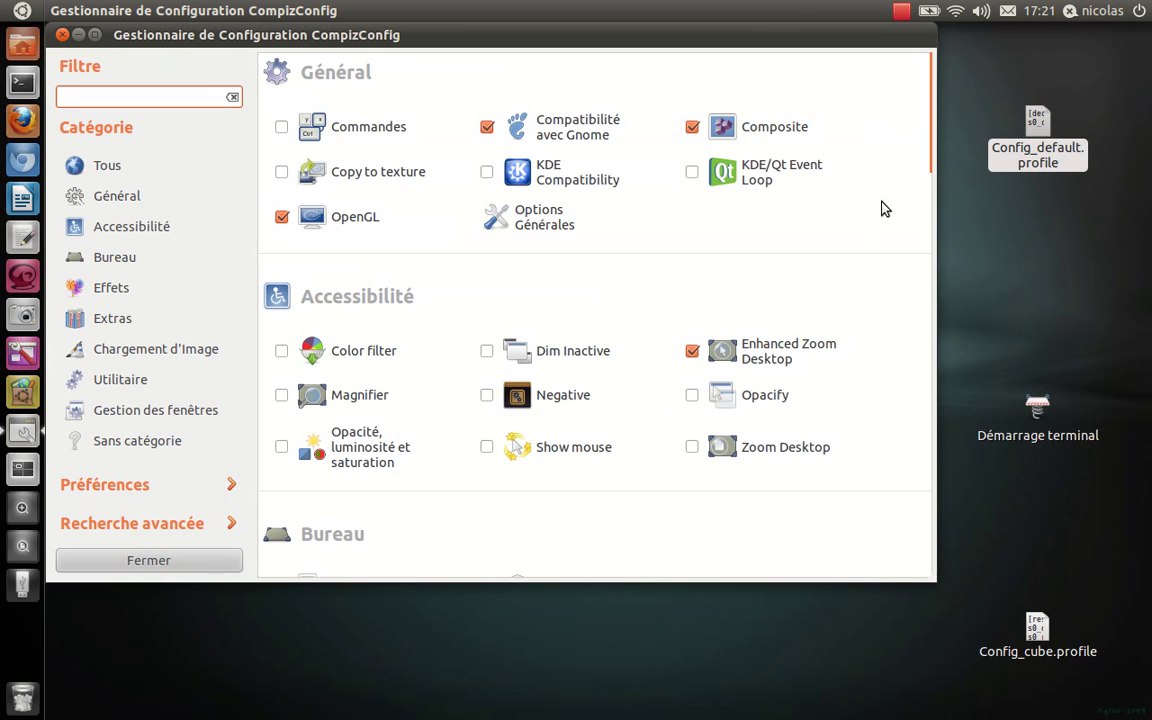
drag(940, 165, 941, 250)
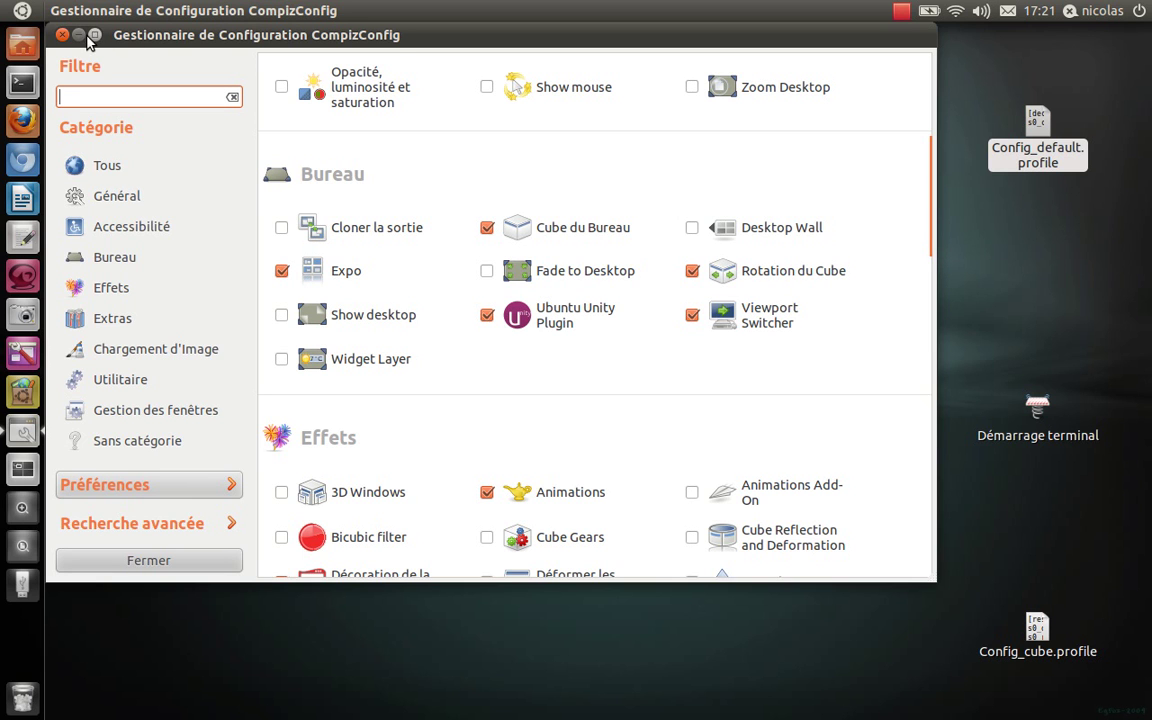
drag(118, 33, 205, 103)
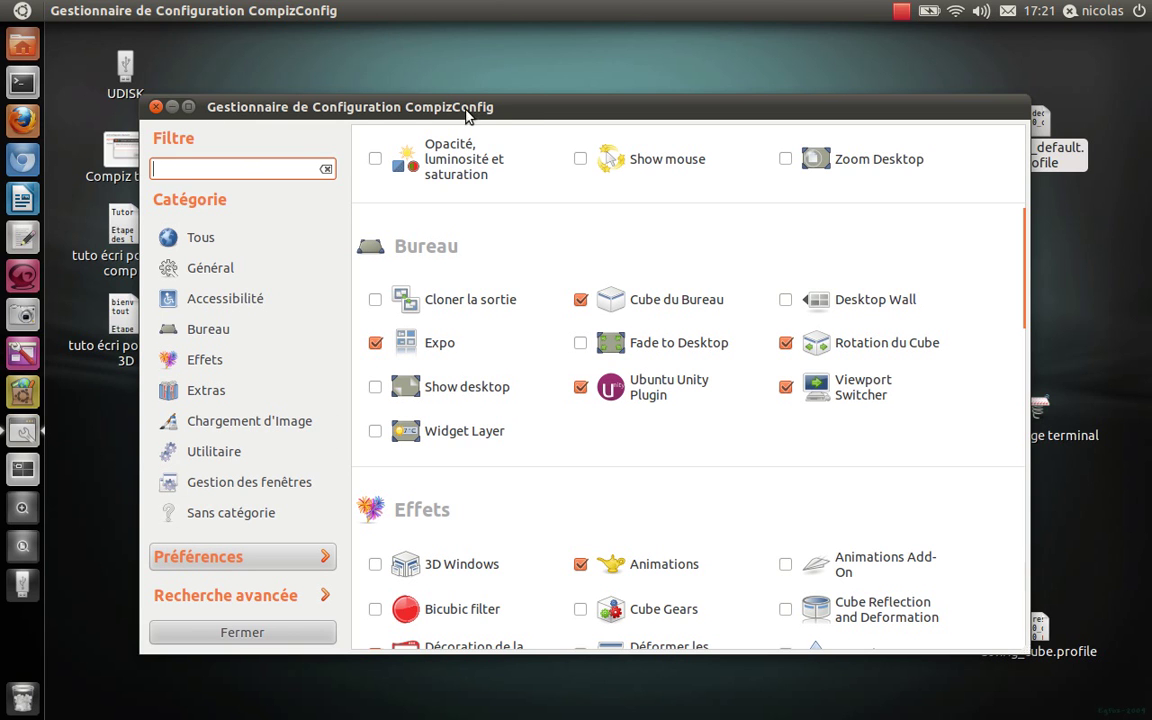
click(156, 106)
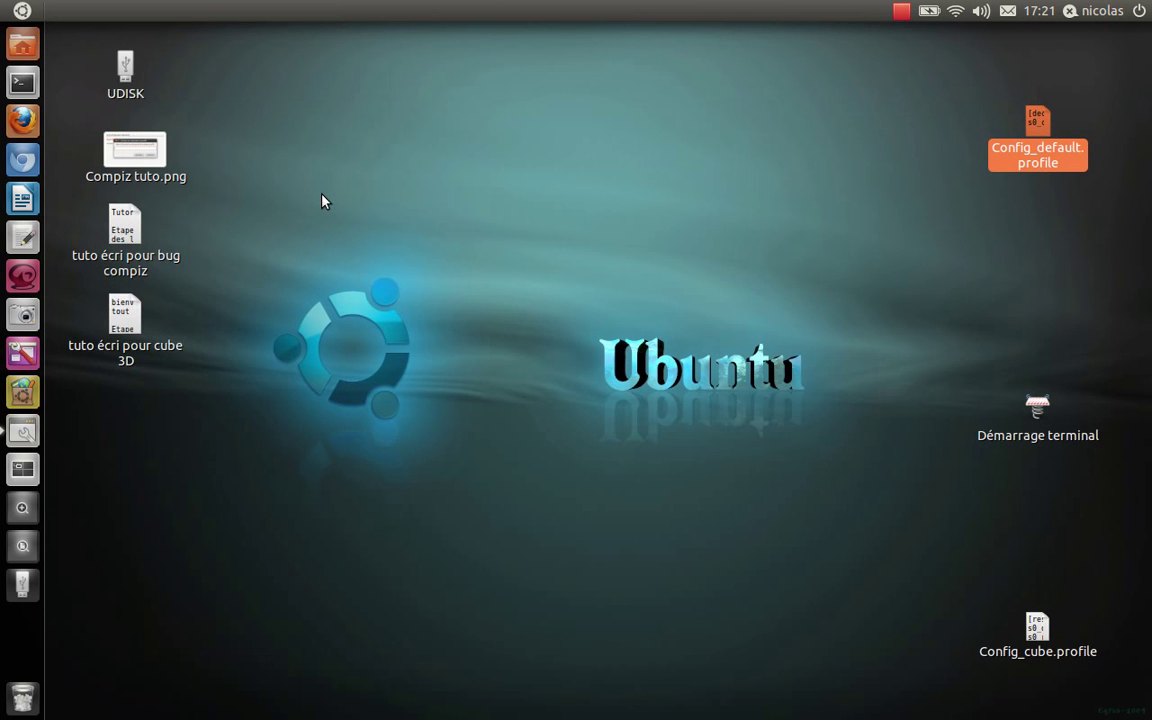
Step: Move the Démarrage terminal launcher directly below Config_default.profile on the desktop
drag(190, 41, 575, 325)
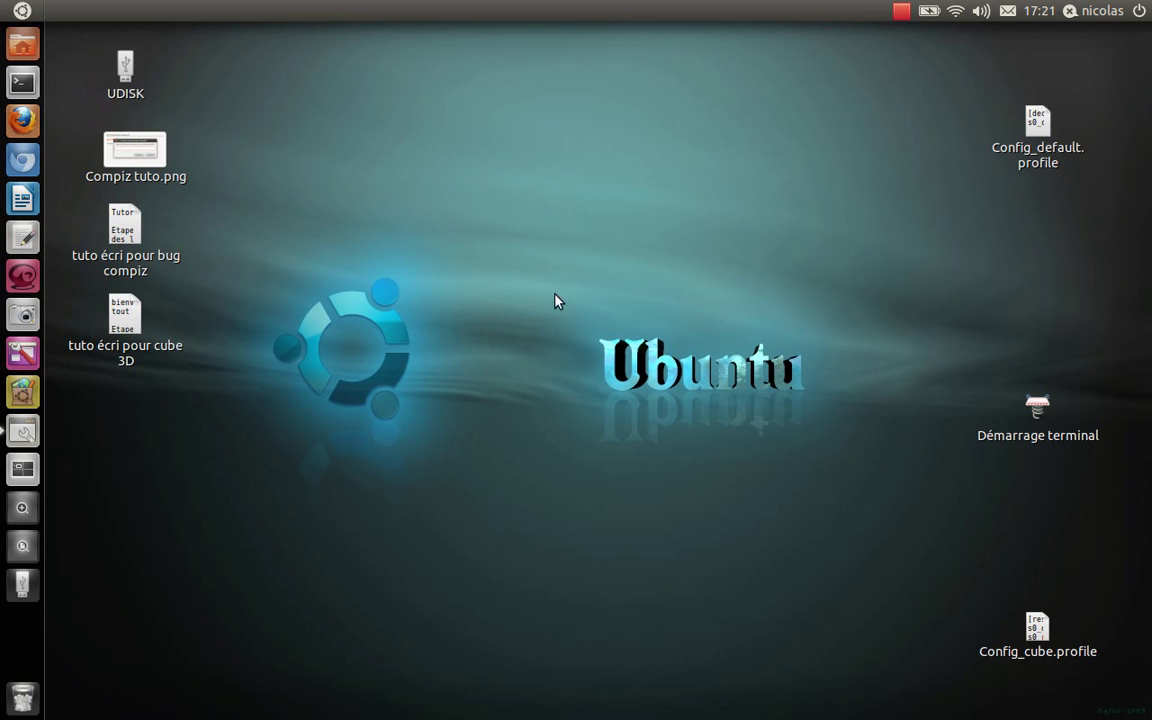
drag(478, 254, 237, 444)
drag(1044, 432, 1057, 246)
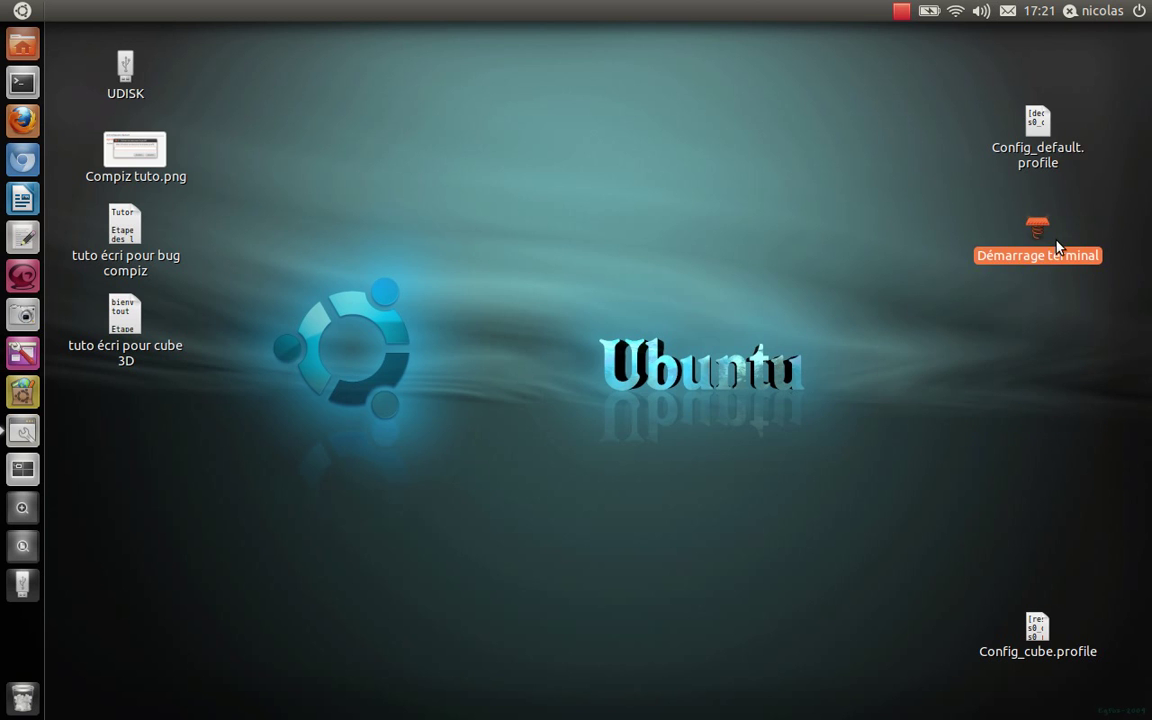
Step: Fill in a new desktop launcher of type Application dans un terminal, named Démarrage terminal, with command sudo su, and cancel it
right_click(660, 224)
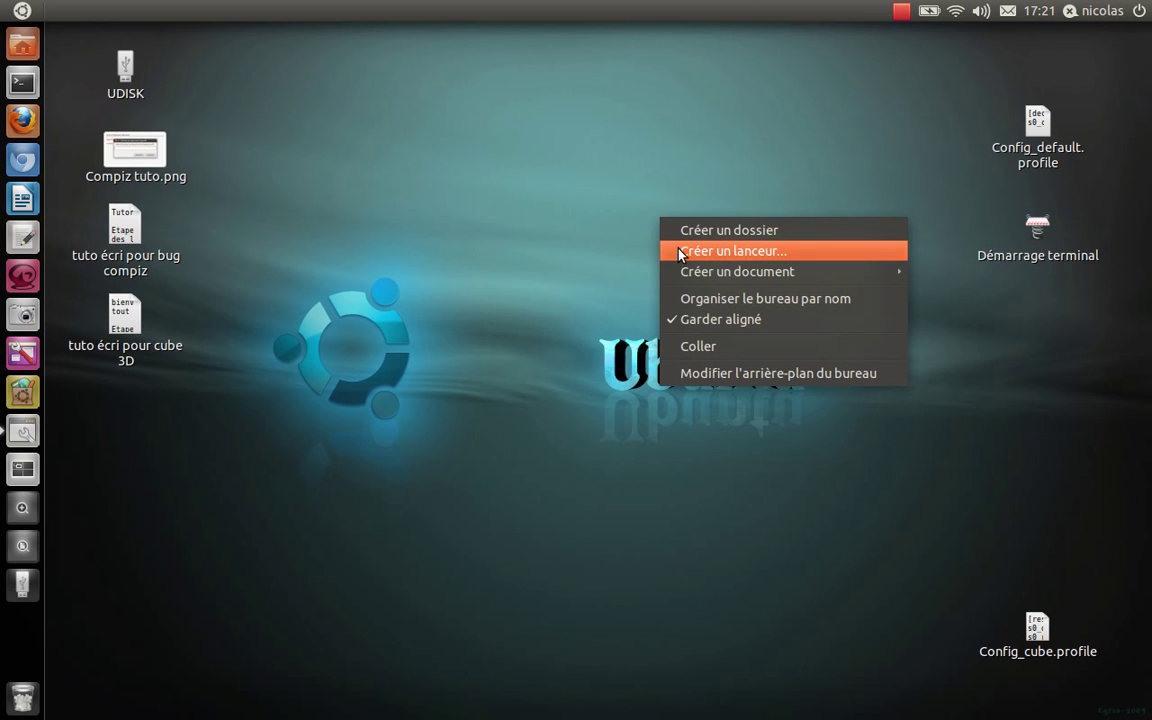
click(681, 253)
click(658, 297)
click(658, 329)
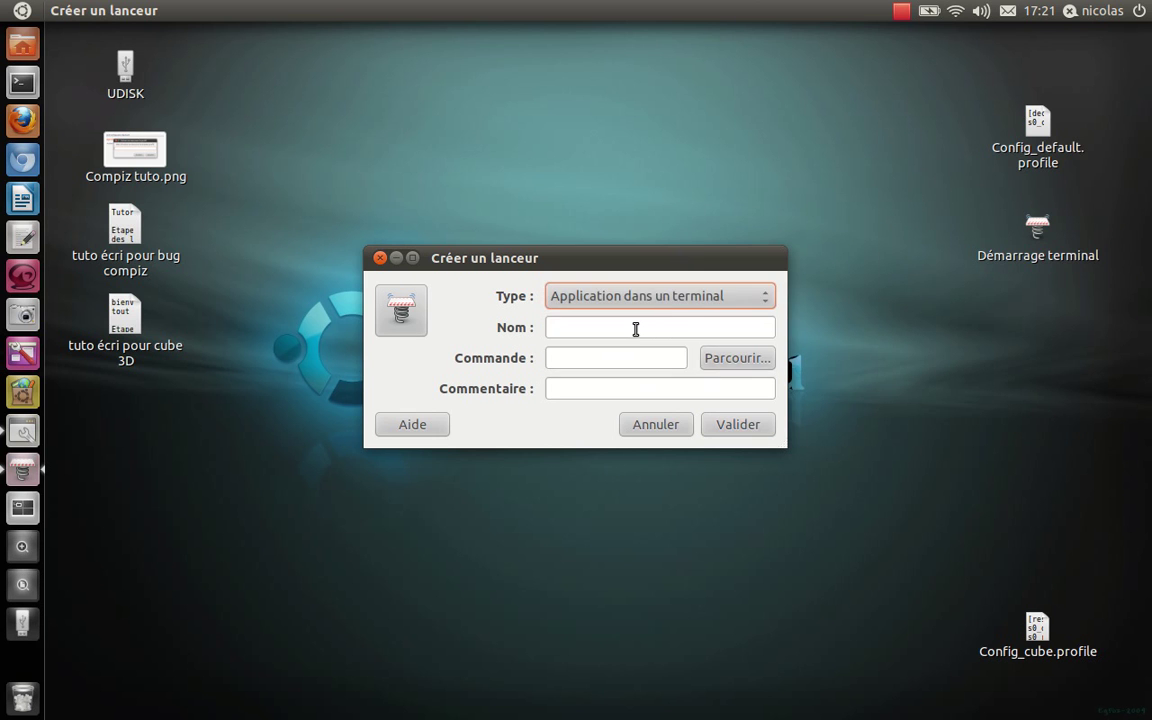
click(640, 327)
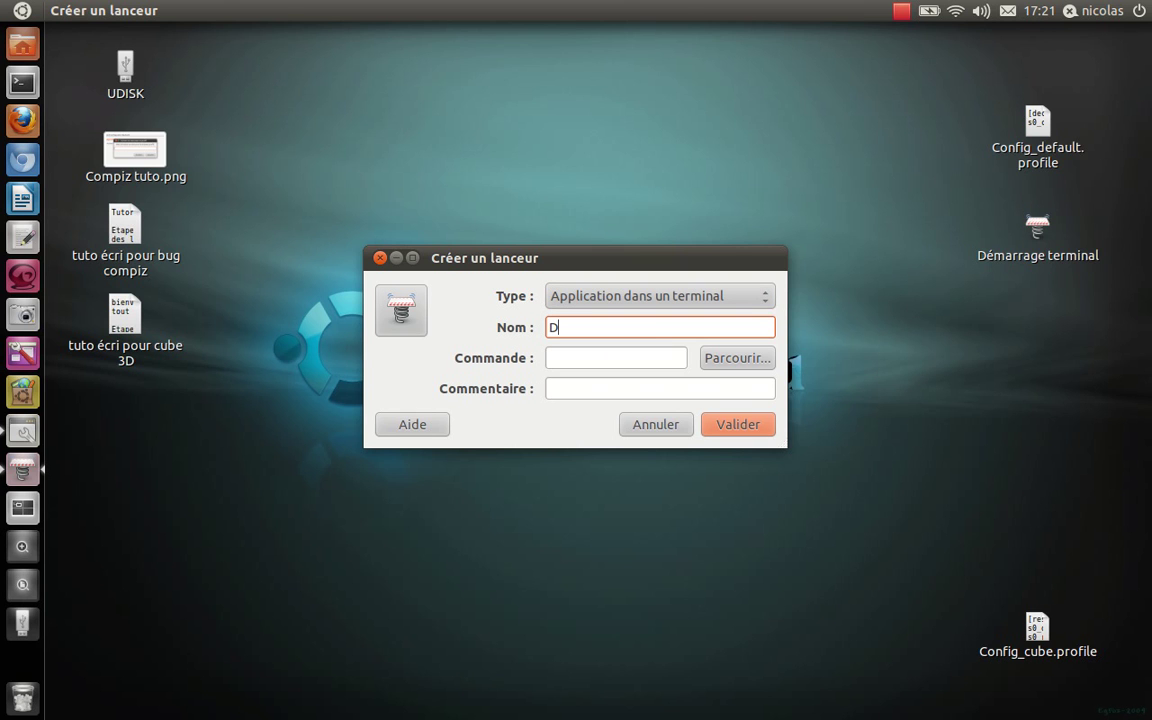
text(Démarrage terminal)
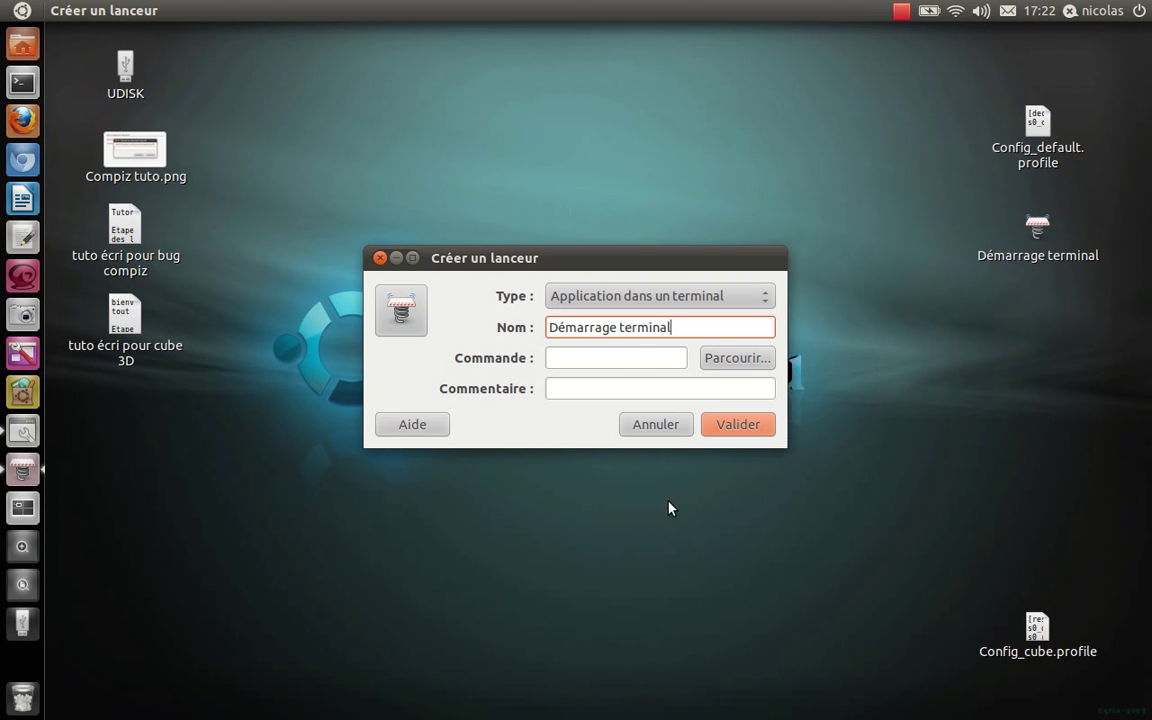
click(612, 362)
text(sudo su)
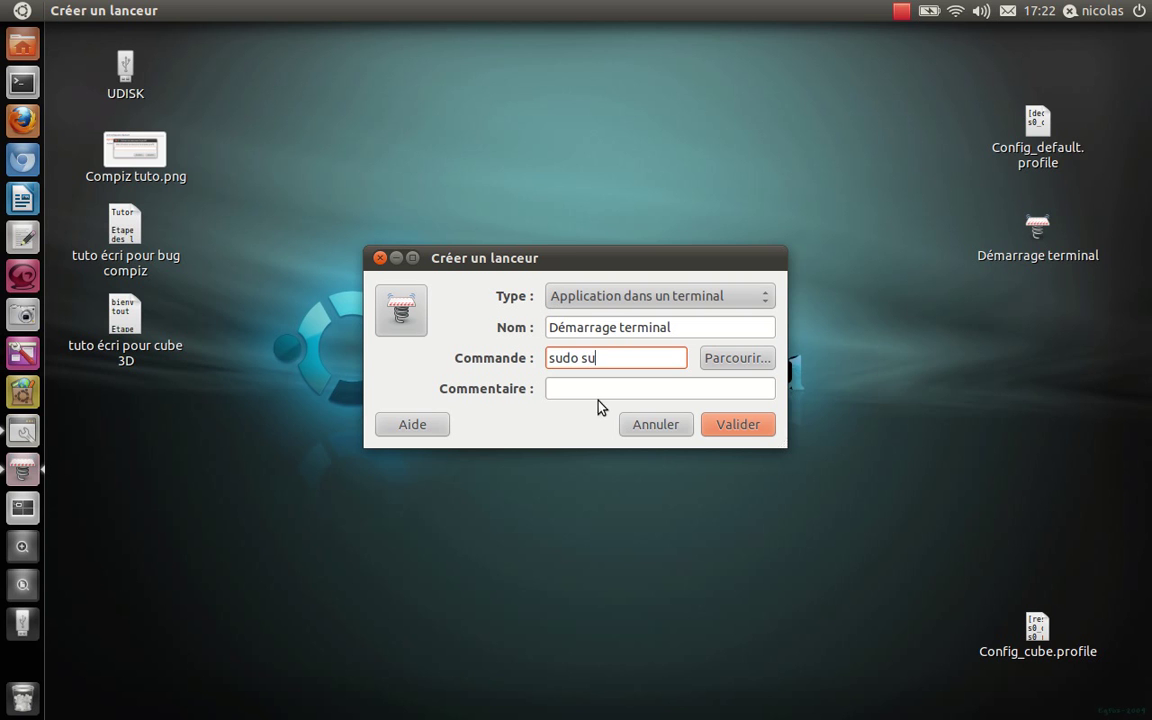
click(661, 424)
Step: Place the Démarrage terminal launcher beside Config_default.profile and open the text file "tuto écri pour bug compiz" maximized
drag(1044, 243, 903, 144)
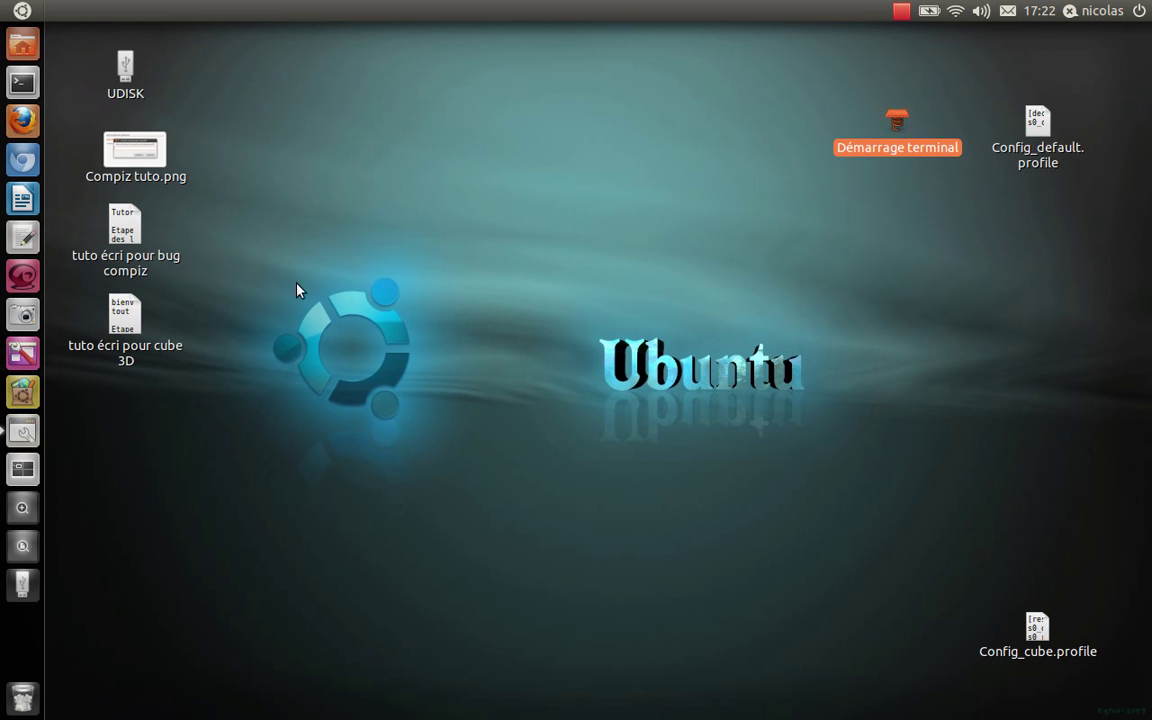
double_click(123, 235)
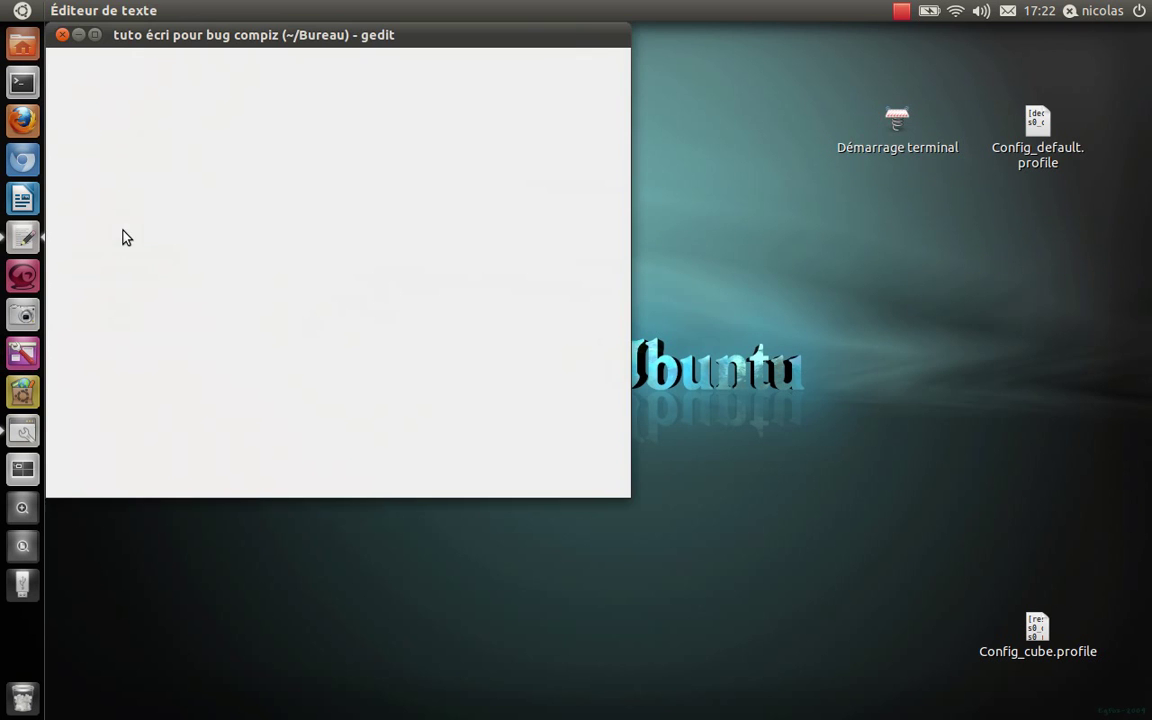
drag(293, 44, 410, 42)
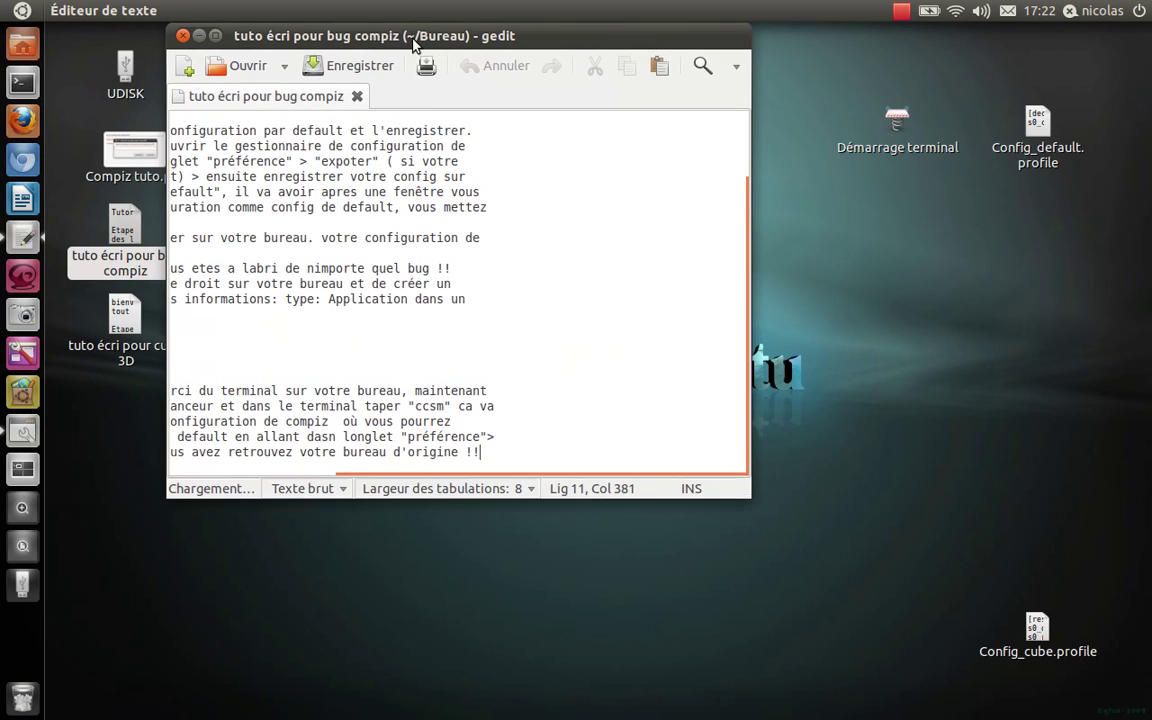
double_click(410, 42)
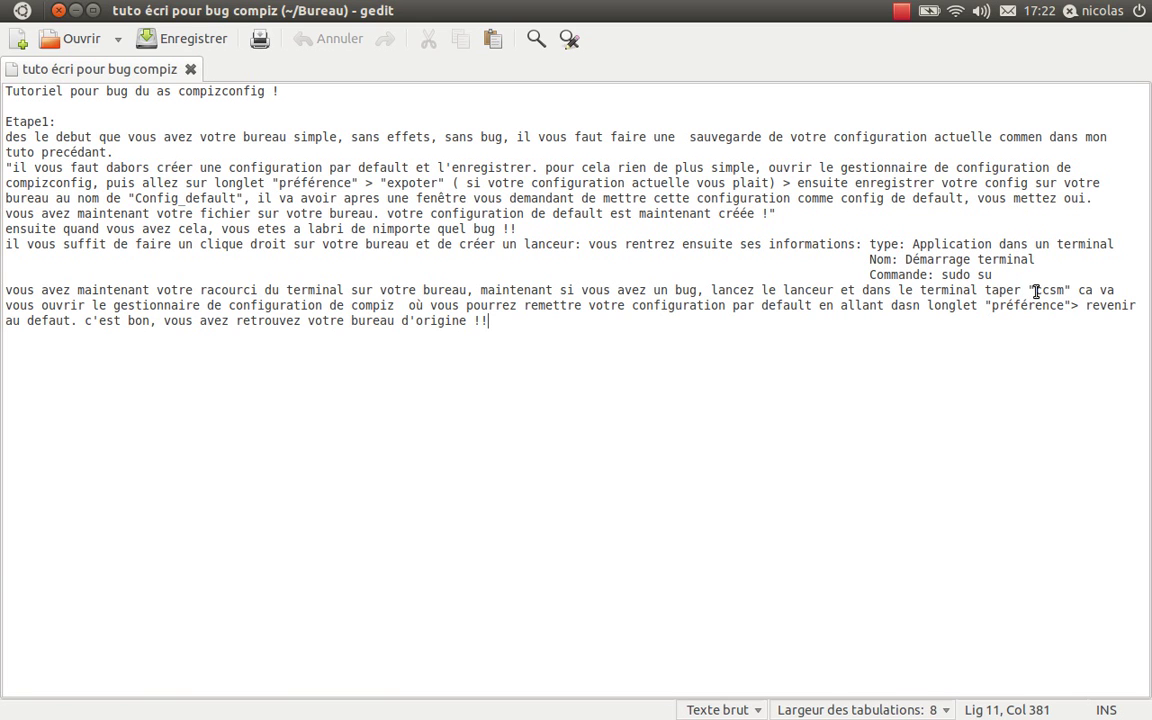
Step: Read the tutorial passages on the ccsm command and on restoring the default configuration, and minimize the document
drag(1036, 291, 1062, 291)
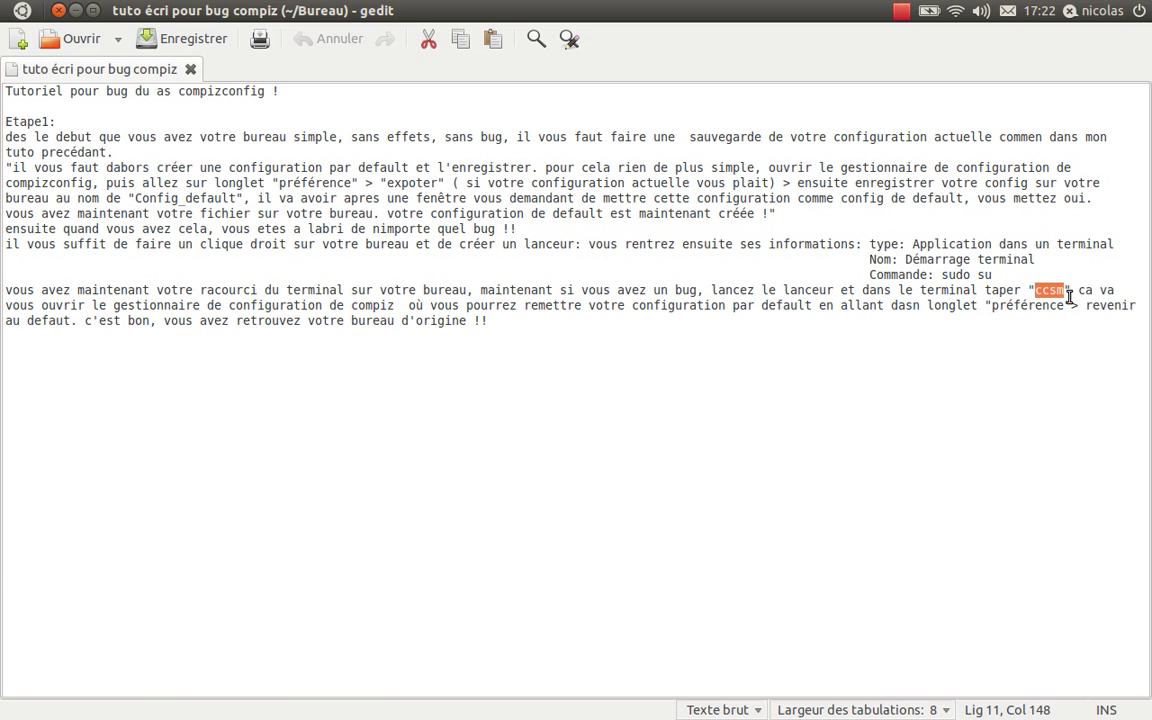
click(570, 345)
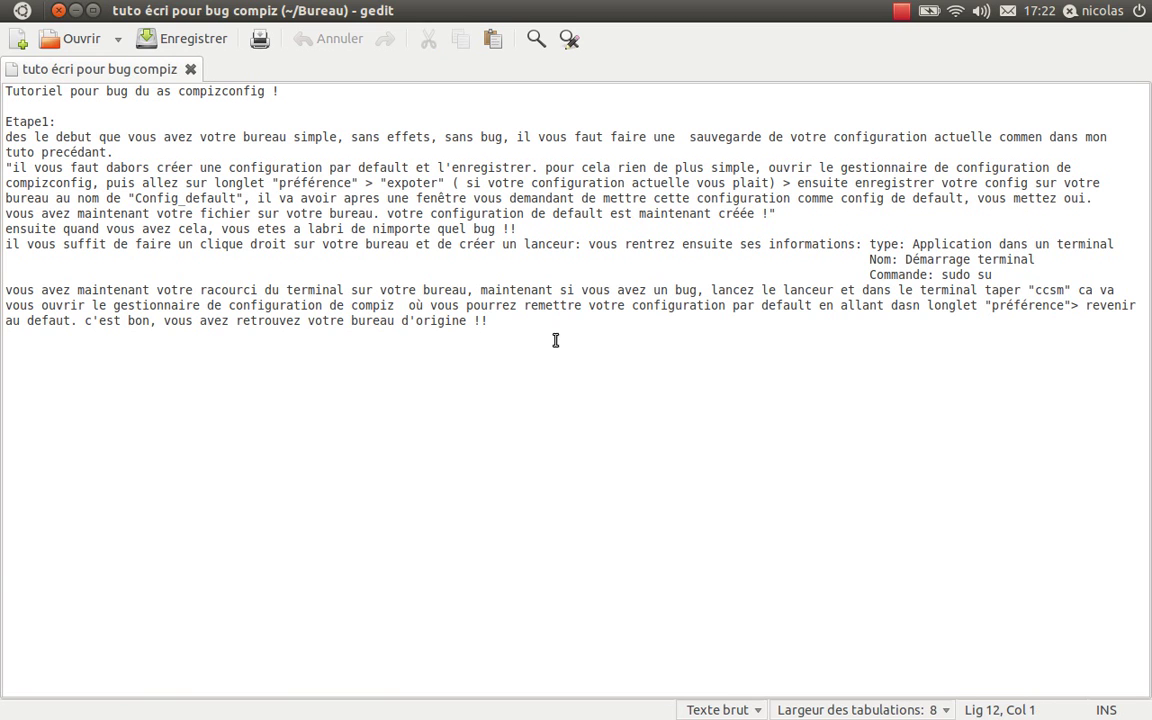
drag(222, 307, 397, 321)
click(436, 355)
click(78, 15)
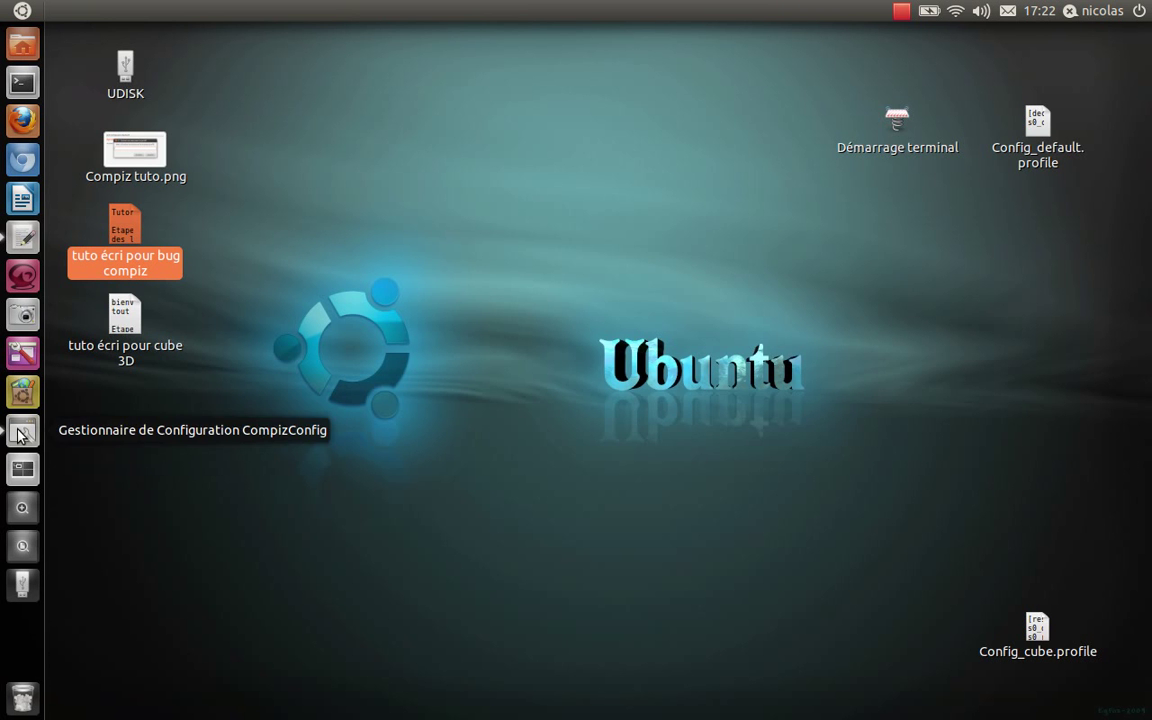
Step: Try to import a profile under a new name from the Bureau folder in the CompizConfig Preferences, and cancel
click(20, 432)
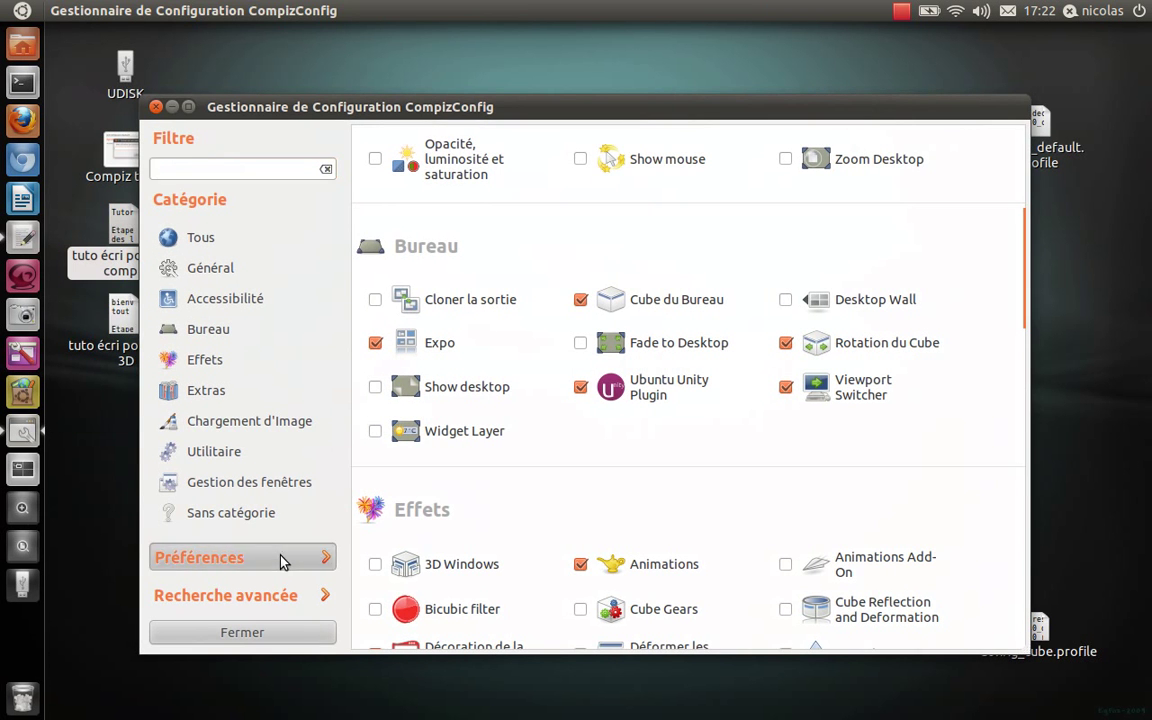
click(283, 555)
click(548, 249)
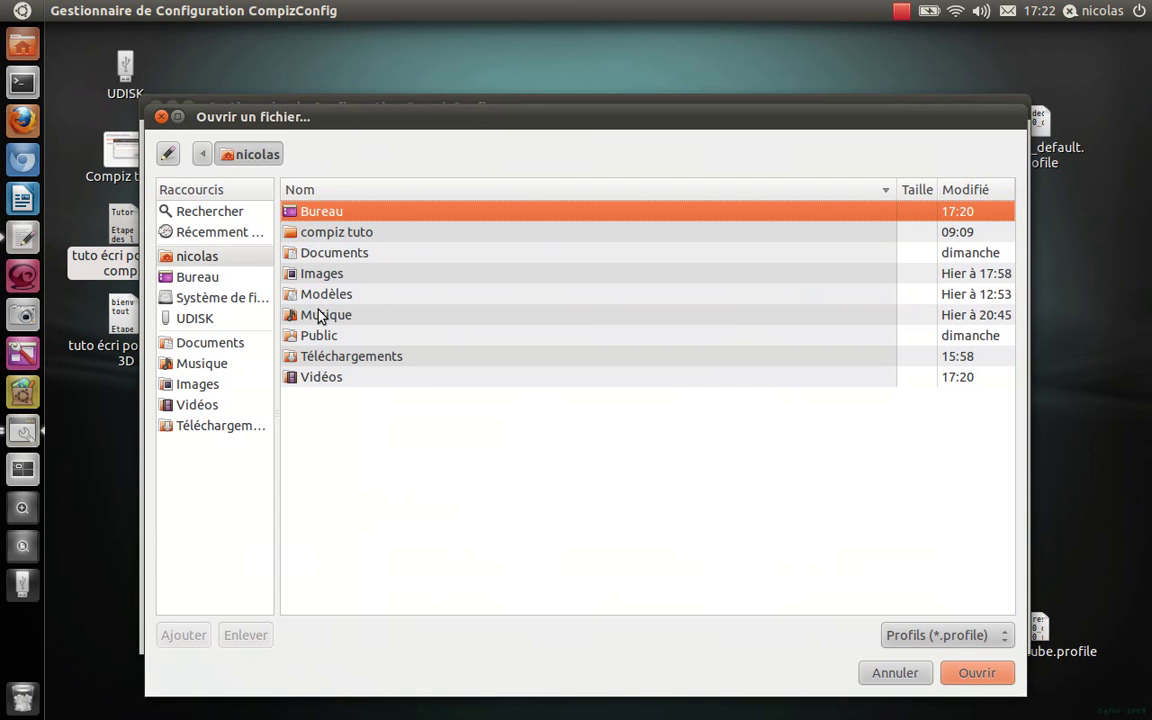
click(203, 279)
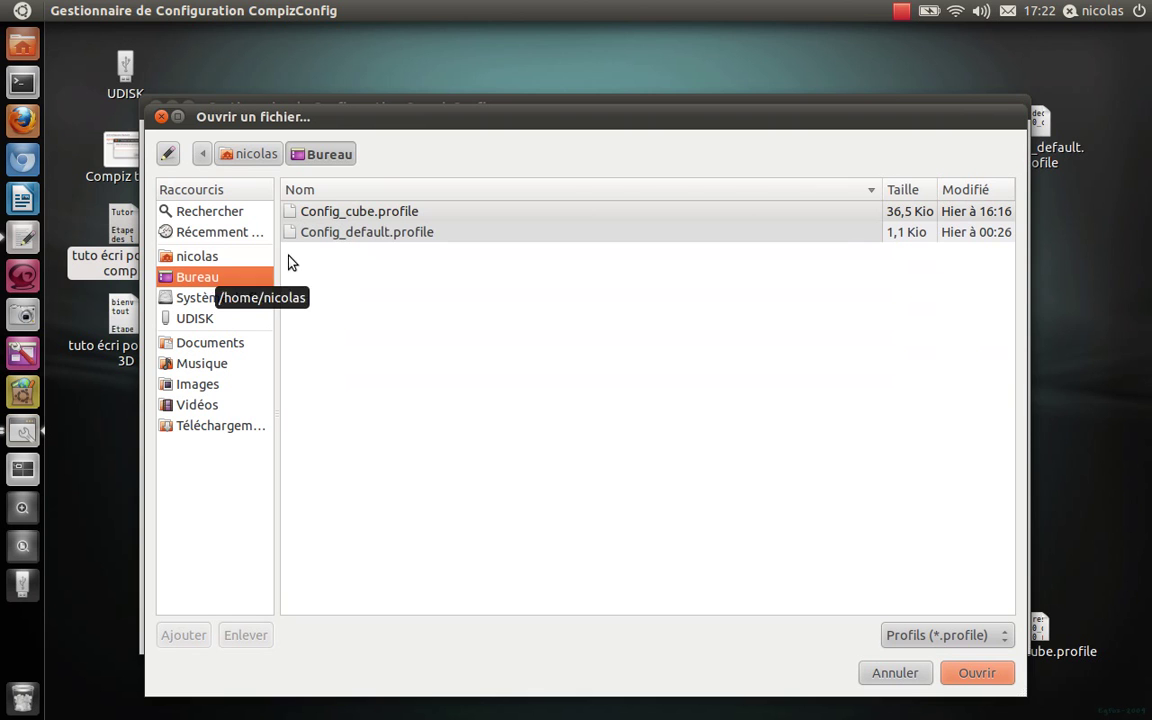
click(161, 116)
click(171, 106)
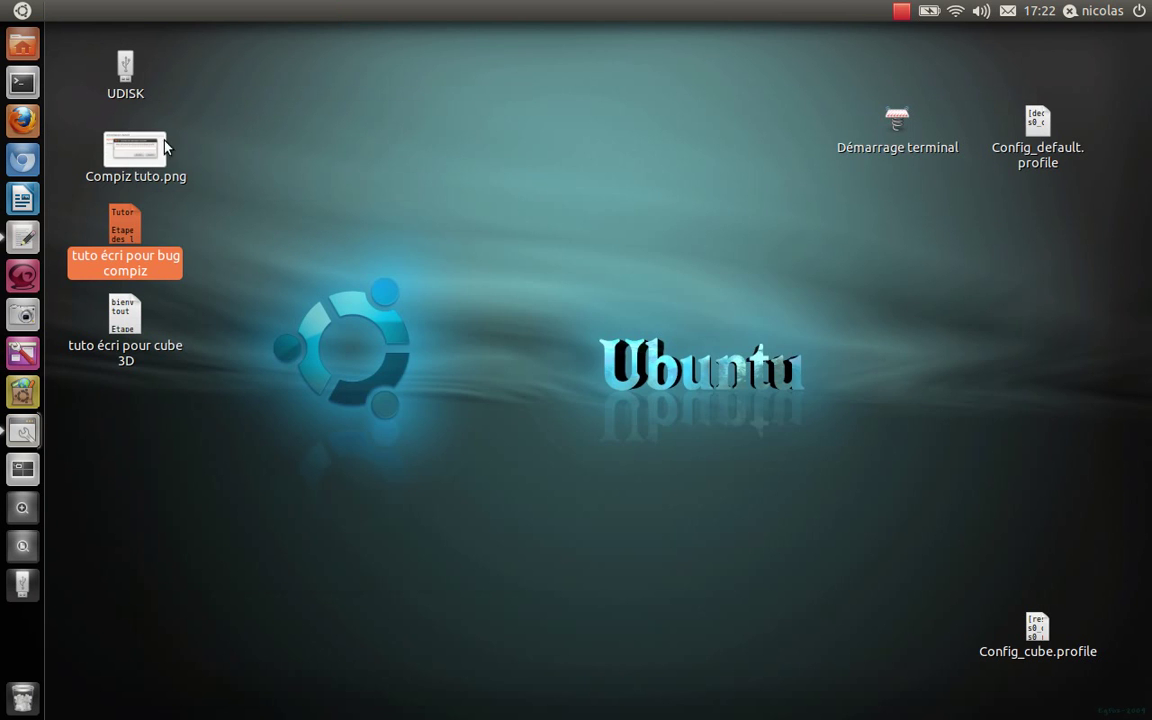
Step: View the profile name prompt in the Compiz tuto.png image and close the image
double_click(150, 158)
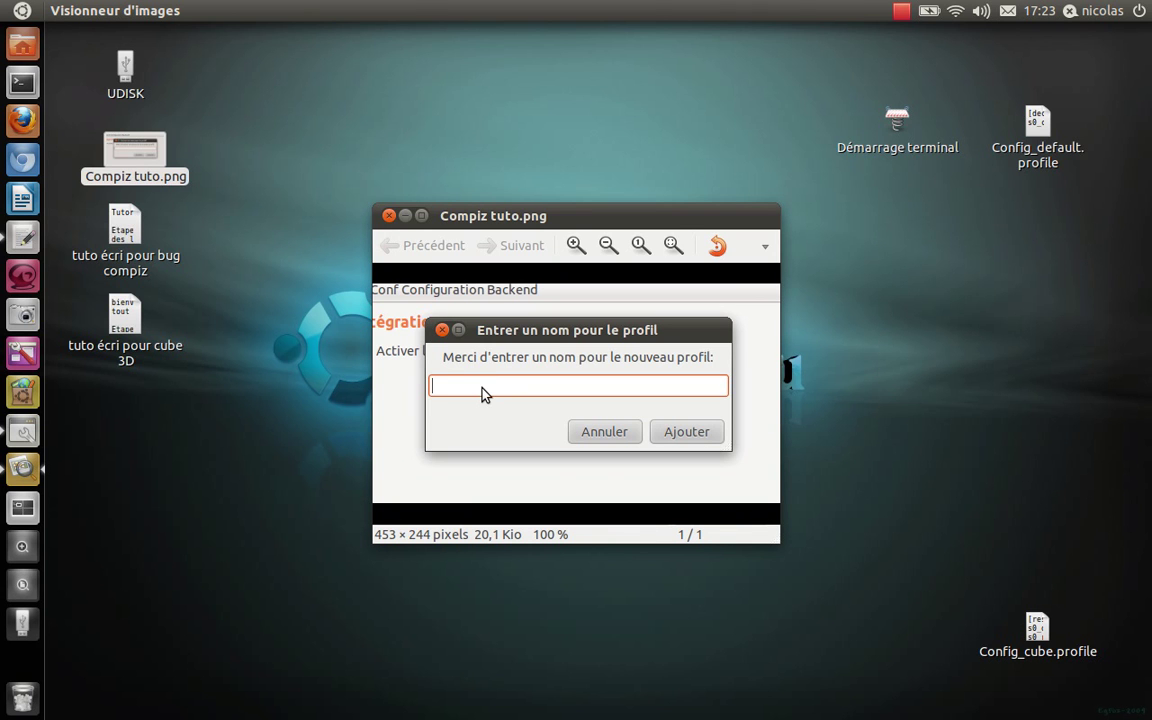
click(389, 215)
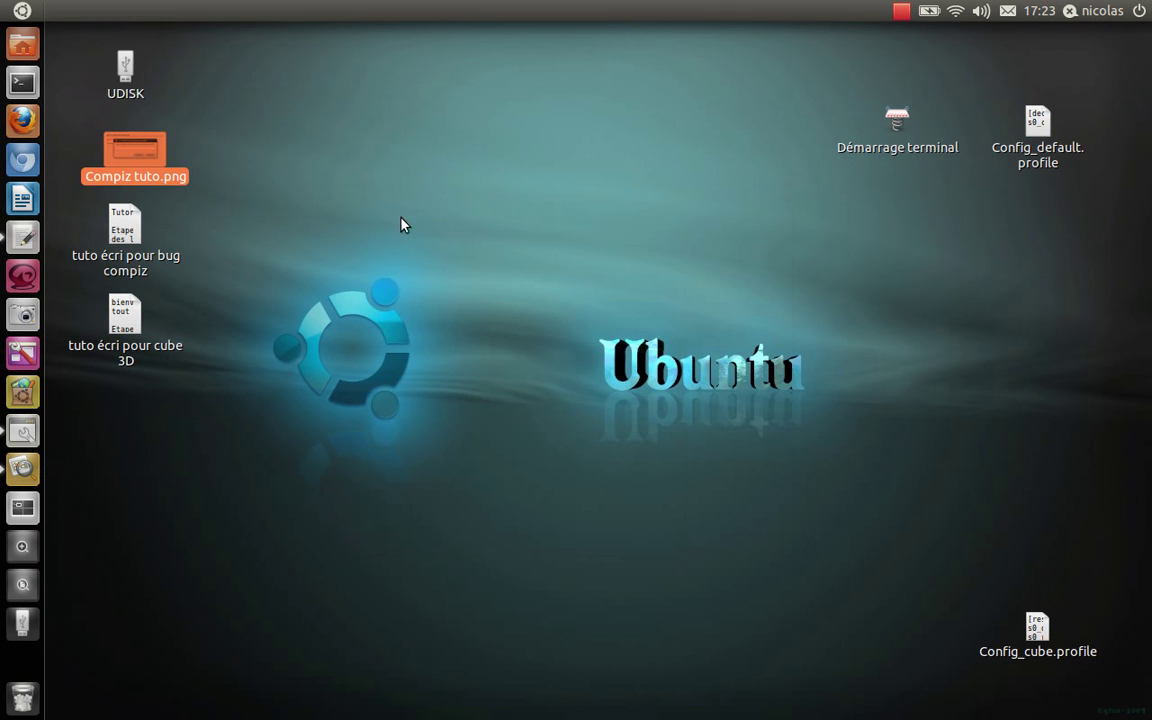
Step: Add a line reading "unity" below the text of the "tuto écri pour bug compiz" document
click(18, 234)
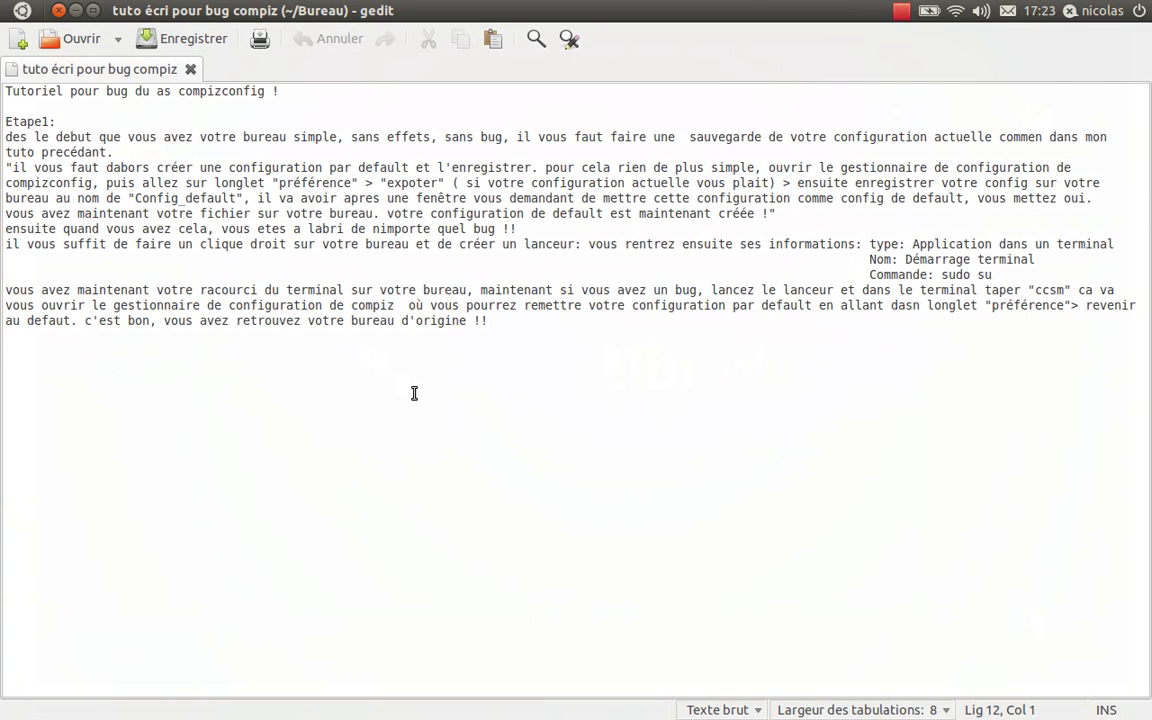
key(Return)
text(unity)
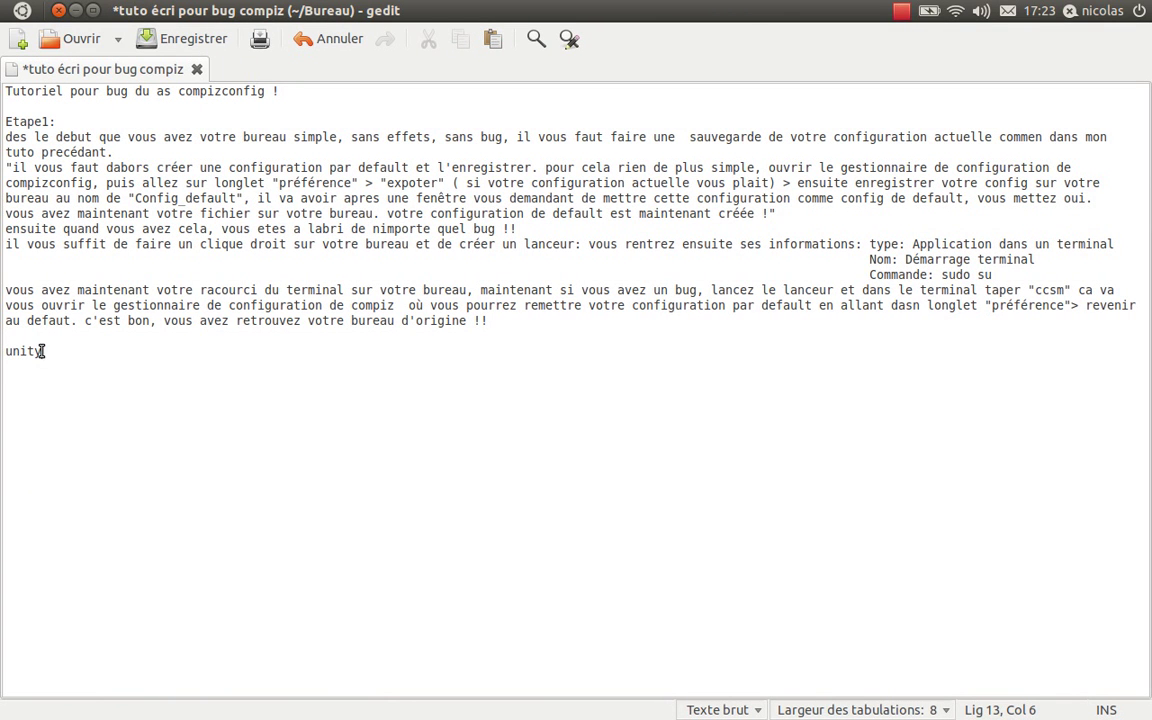
Step: View the profile name prompt in Compiz tuto.png and the profile settings in the CompizConfig Preferences, minimizing each window
click(75, 12)
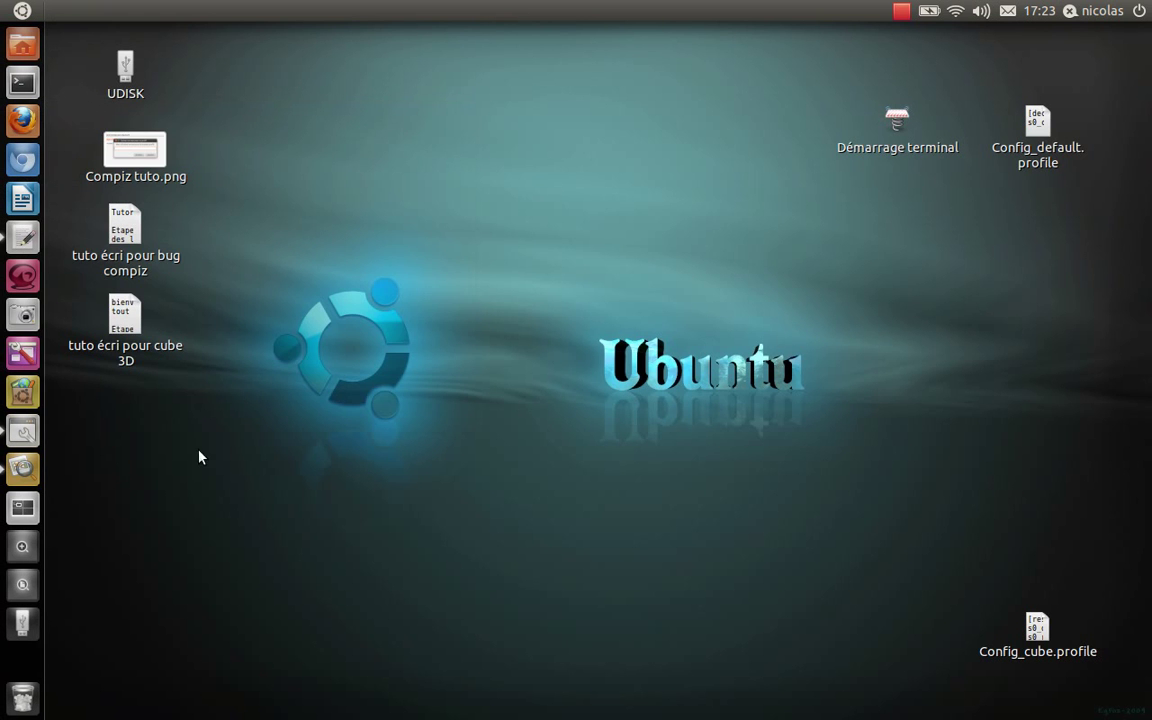
drag(928, 278, 509, 545)
click(22, 467)
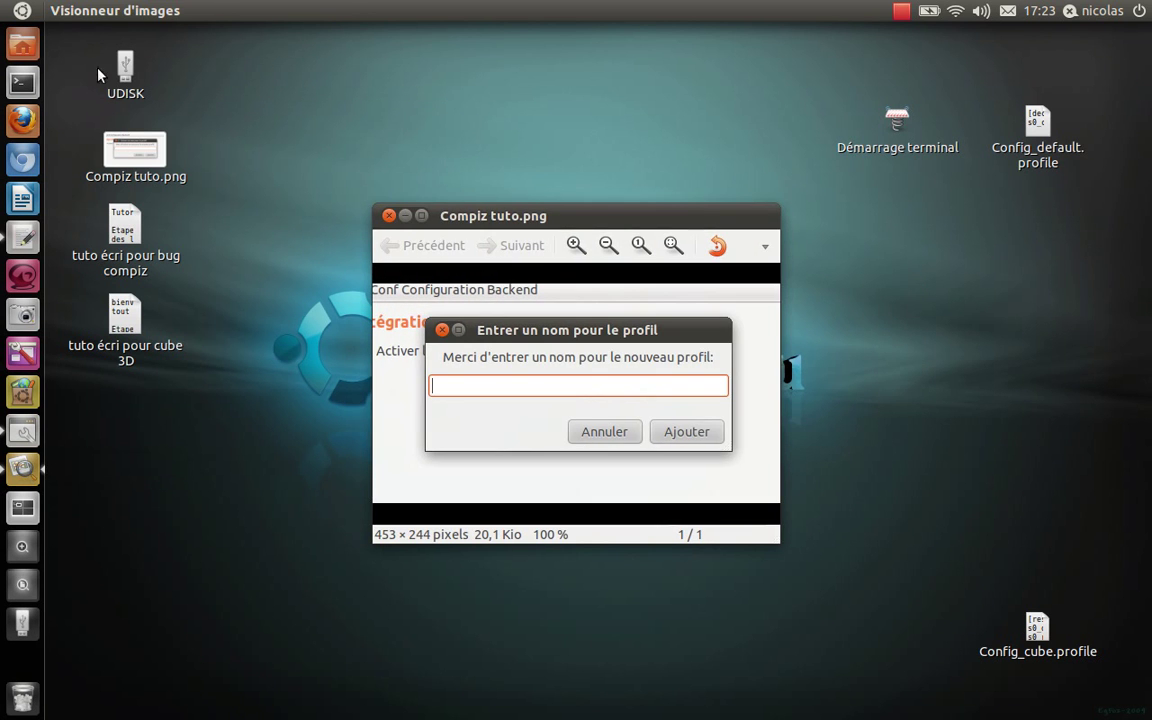
click(405, 216)
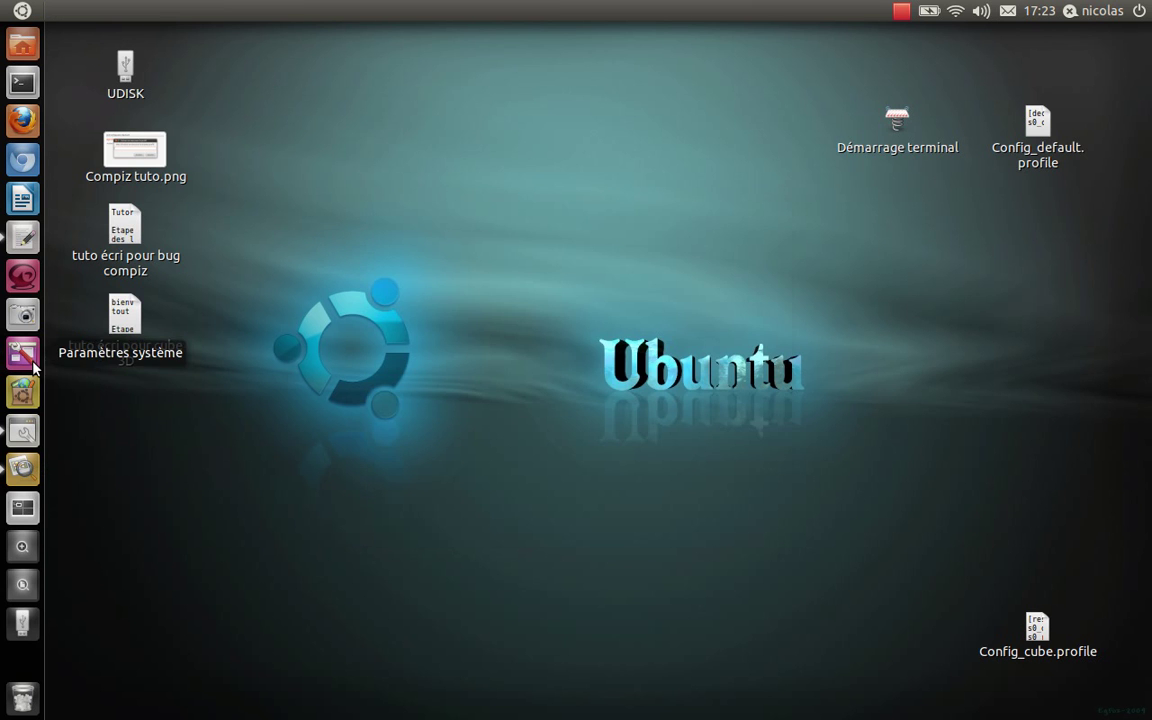
click(22, 431)
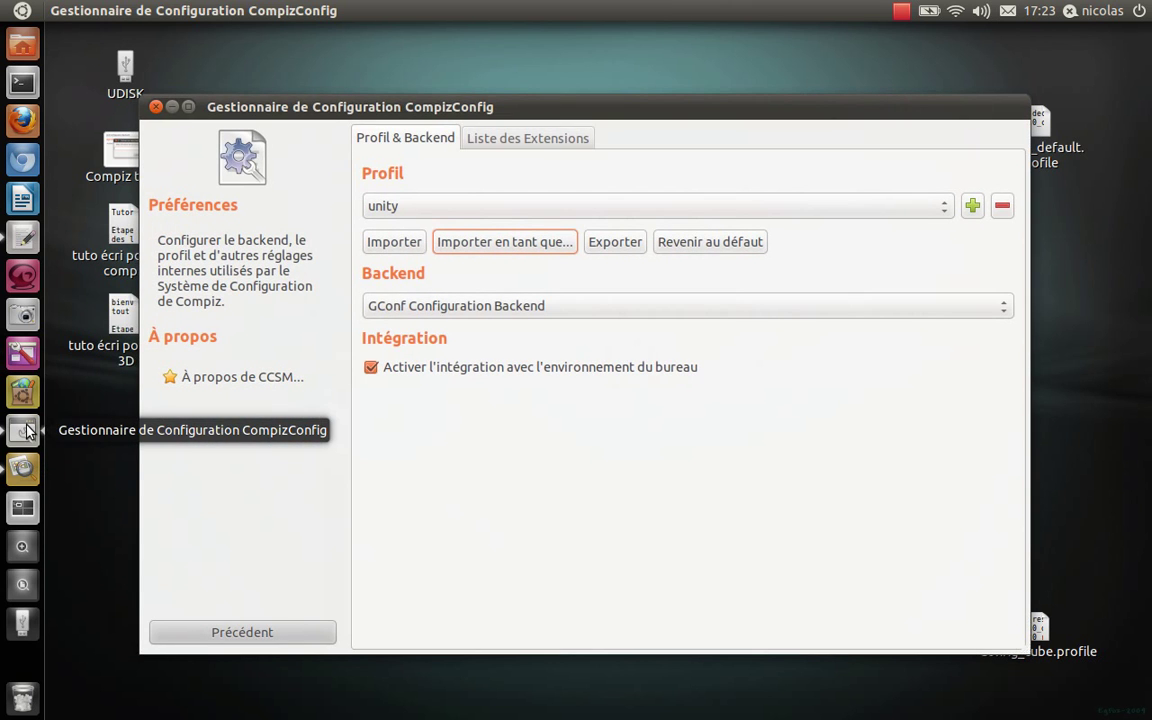
click(155, 106)
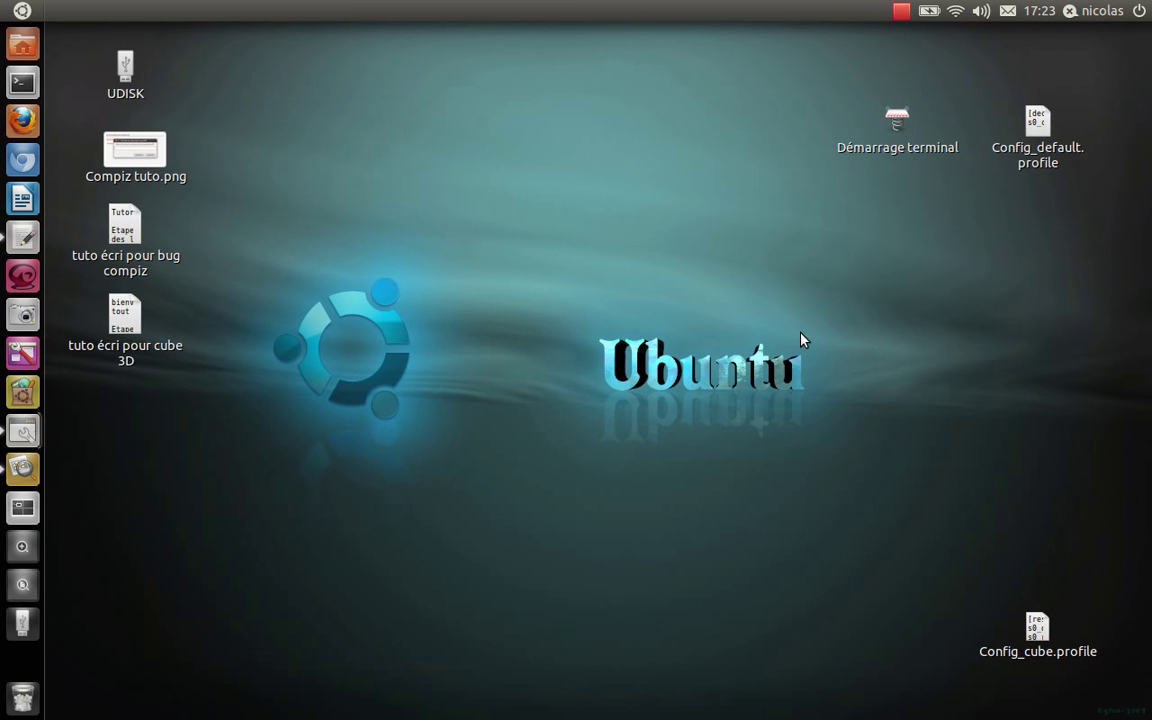
click(1027, 157)
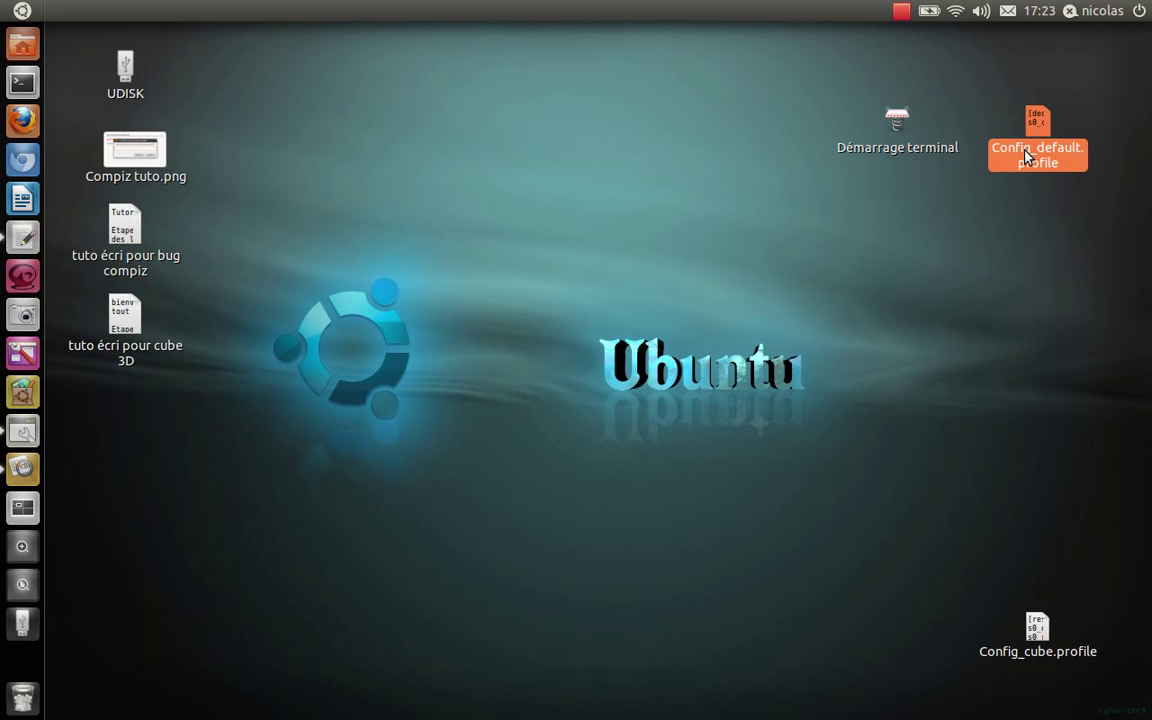
right_click(1027, 157)
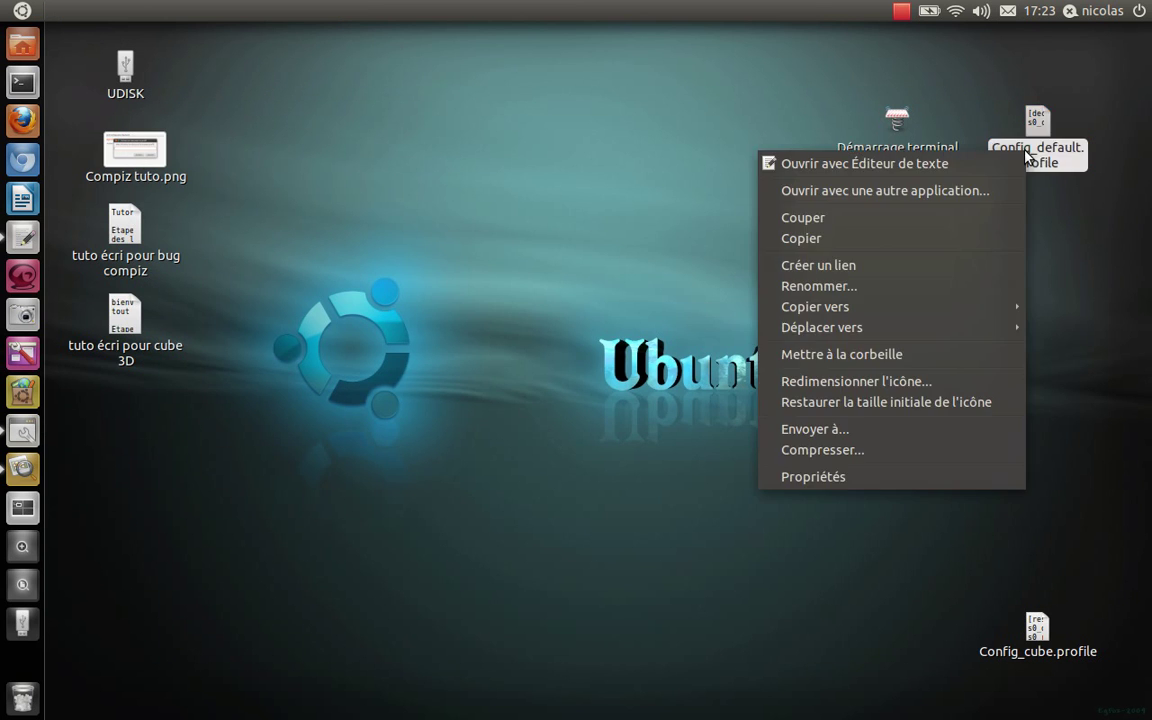
click(1070, 239)
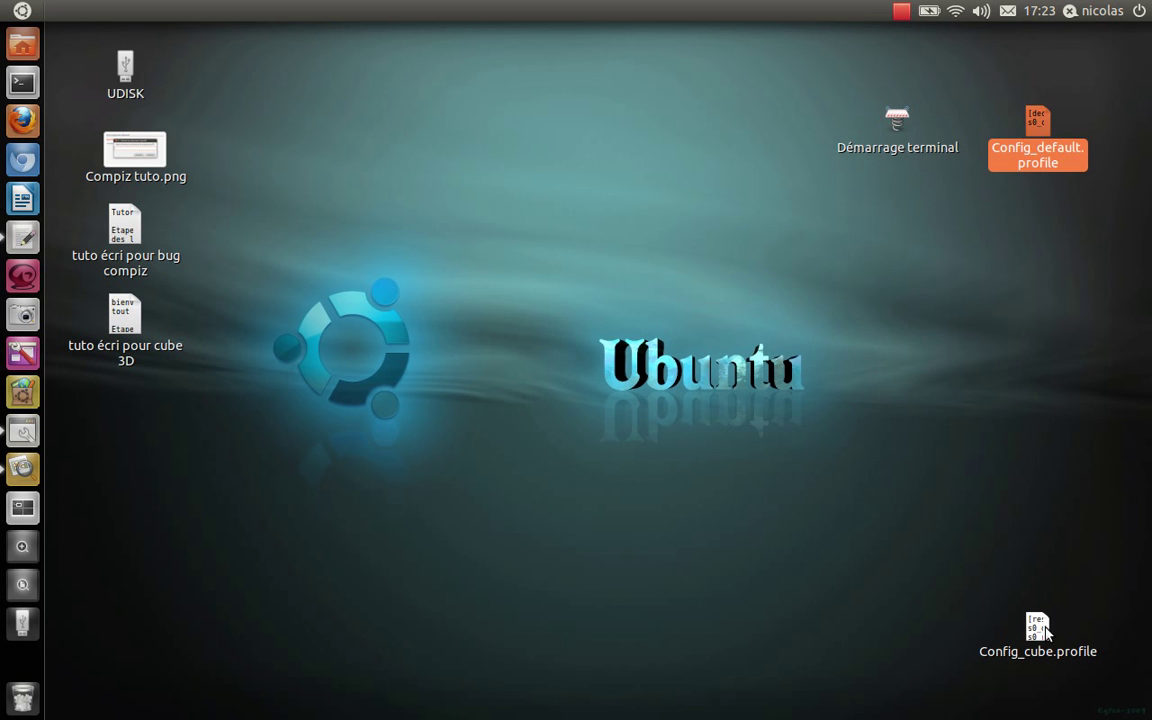
Step: Open Config_cube.profile from the desktop and search it for "active" until the s0_active_plugins entry of the core section
double_click(1035, 626)
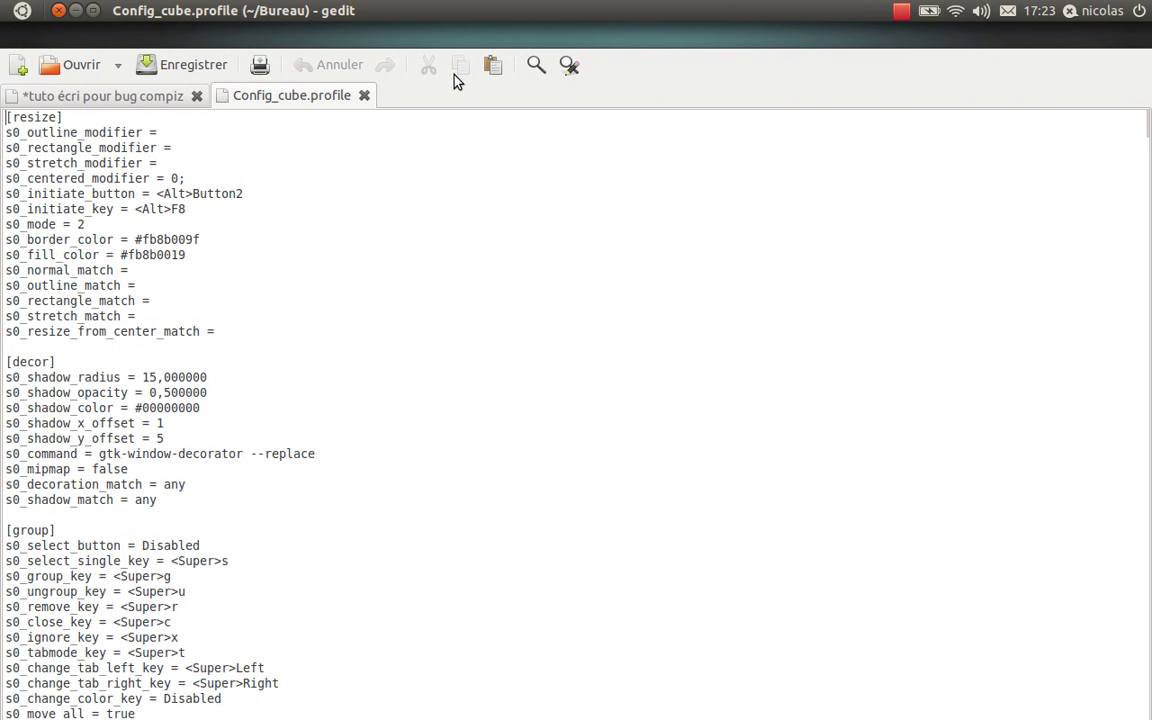
click(537, 63)
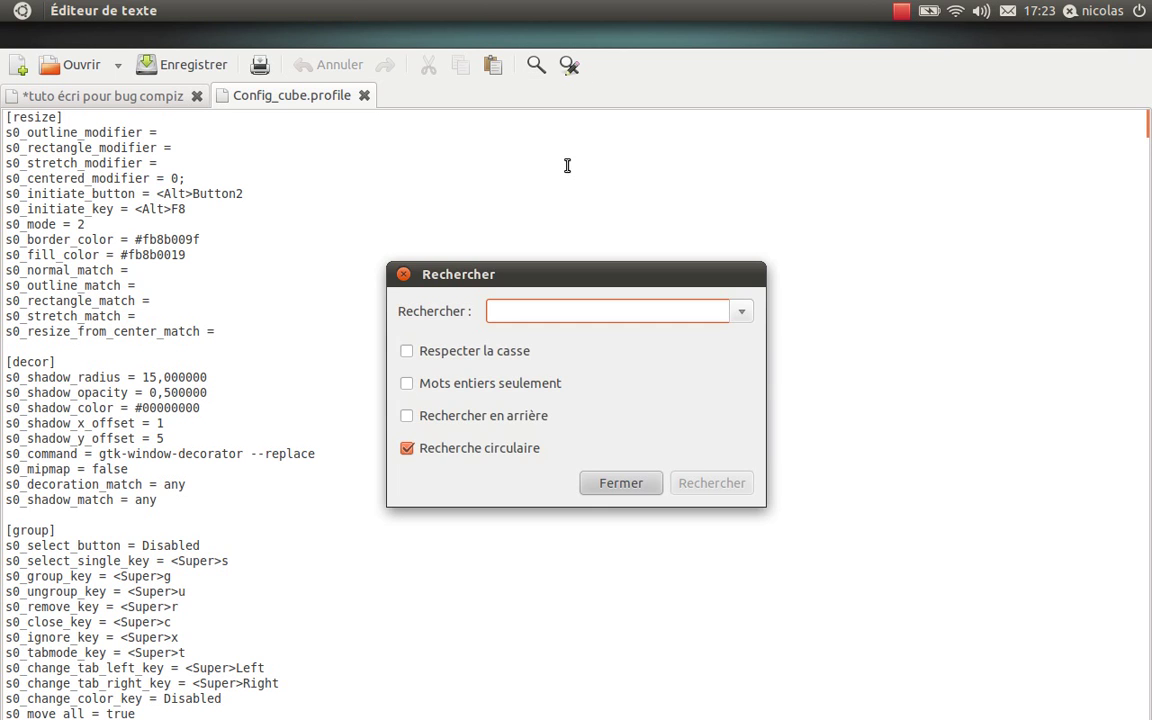
text(active)
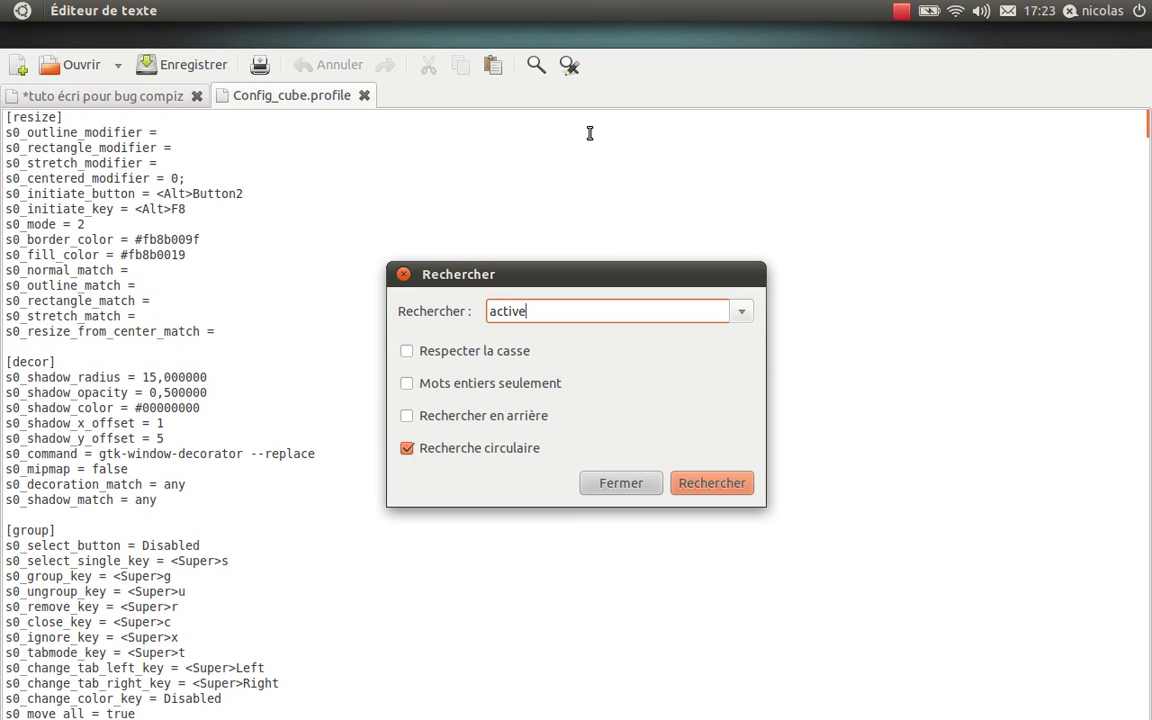
click(745, 489)
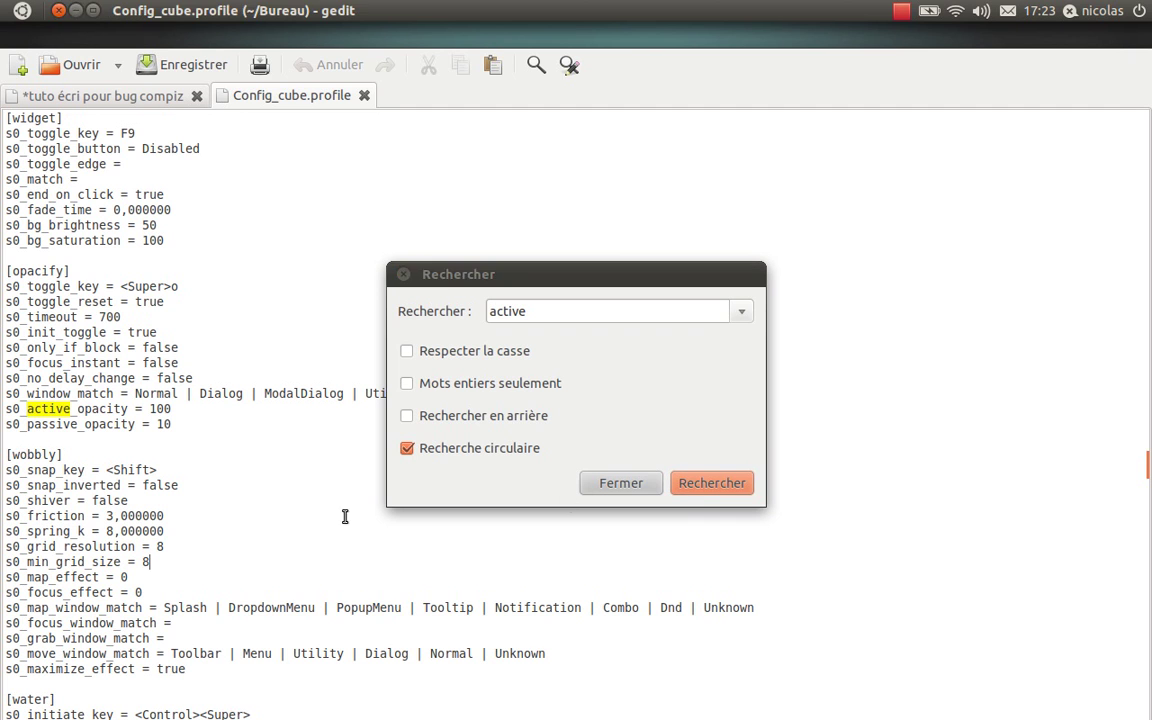
click(703, 487)
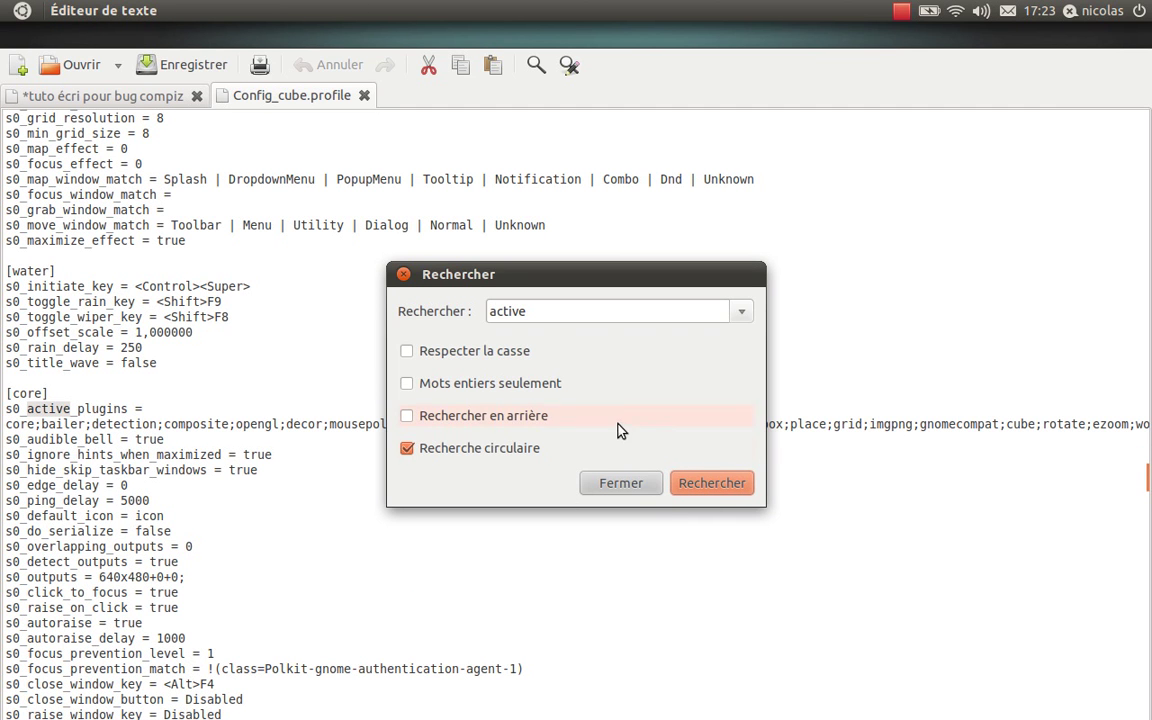
click(622, 485)
Step: Highlight the vpswitch and rotate plugins and examine the cube plugin in the s0_active_plugins list of Config_cube.profile
drag(20, 455, 406, 401)
double_click(412, 391)
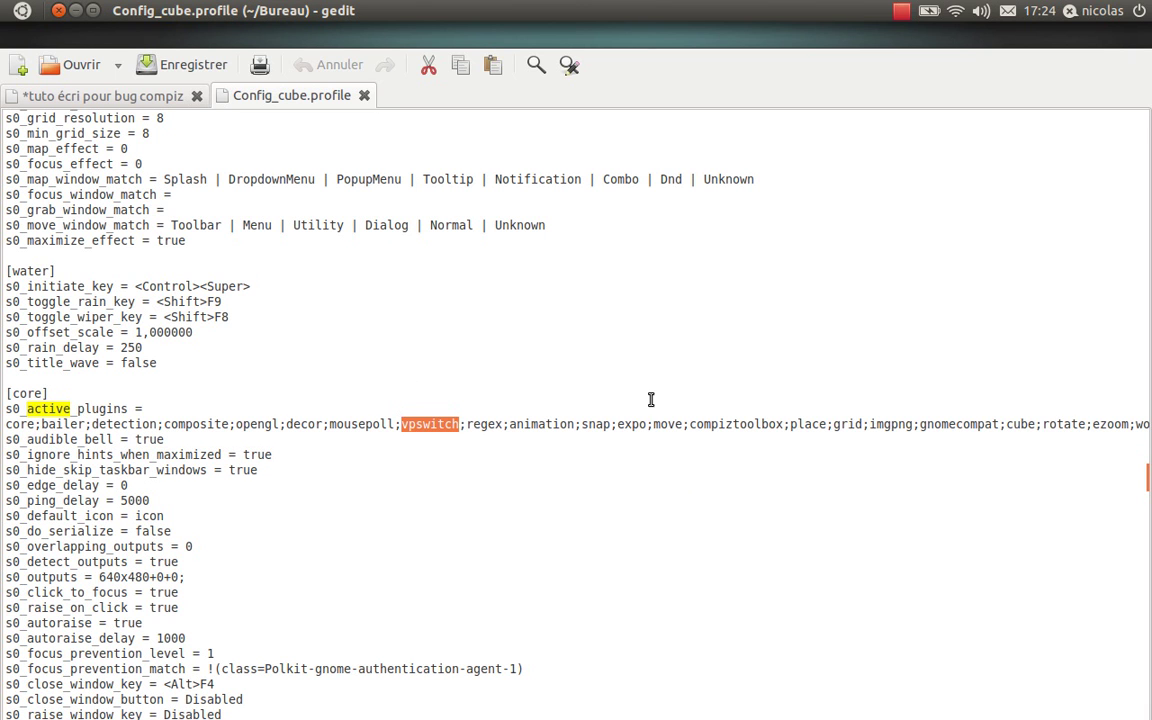
click(1012, 425)
drag(1012, 425, 1045, 419)
double_click(1047, 416)
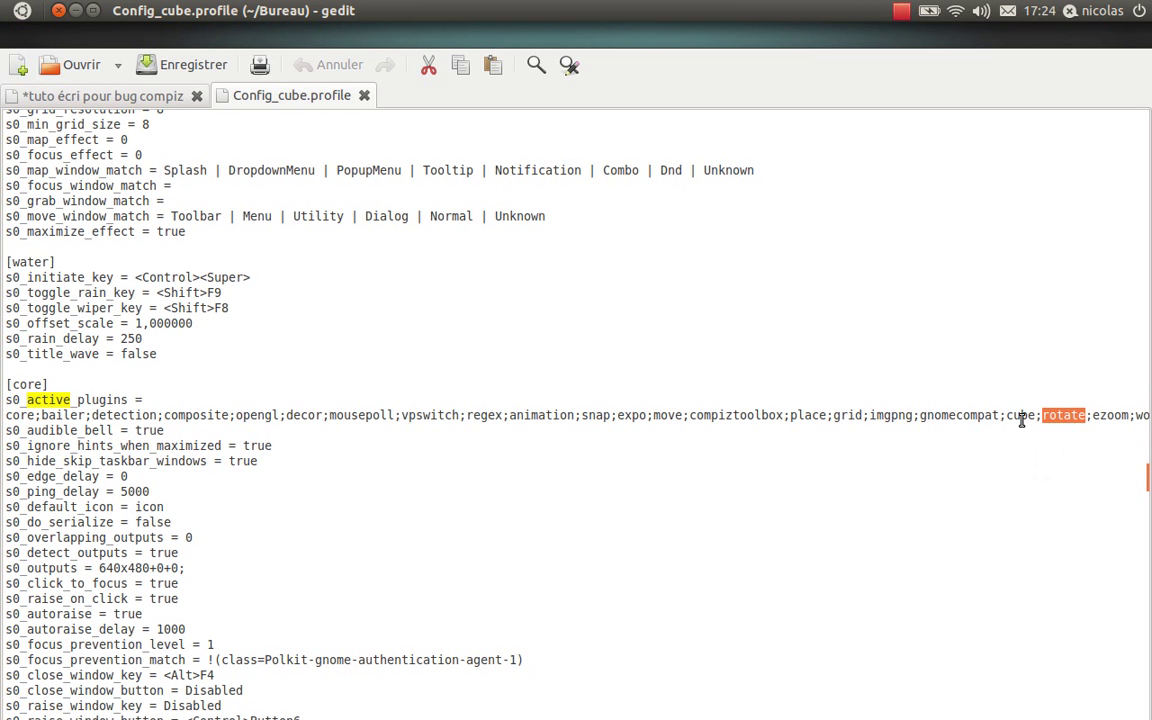
click(1024, 416)
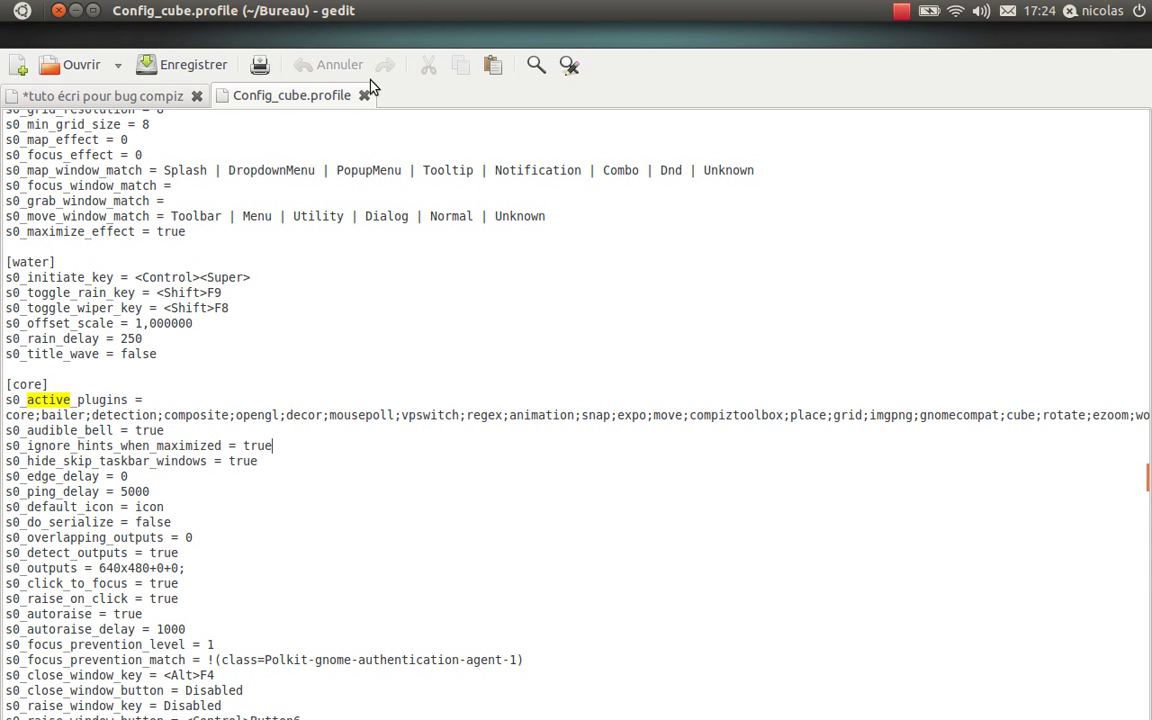
key(Up)
key(Up)
key(Up)
key(Up)
key(Up)
key(Up)
key(Up)
key(Up)
key(Up)
key(Up)
key(Up)
key(Up)
key(Up)
key(Up)
key(Up)
key(Up)
key(Up)
key(Up)
key(Up)
key(Up)
key(shift+Down)
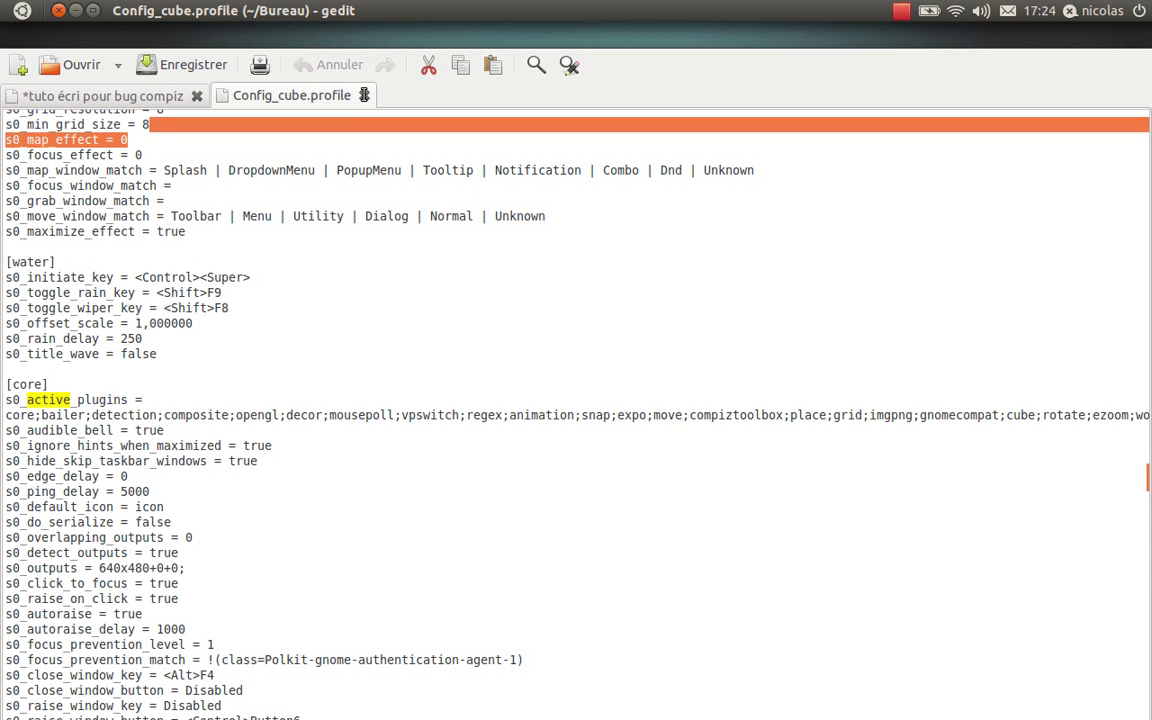
key(shift+Up)
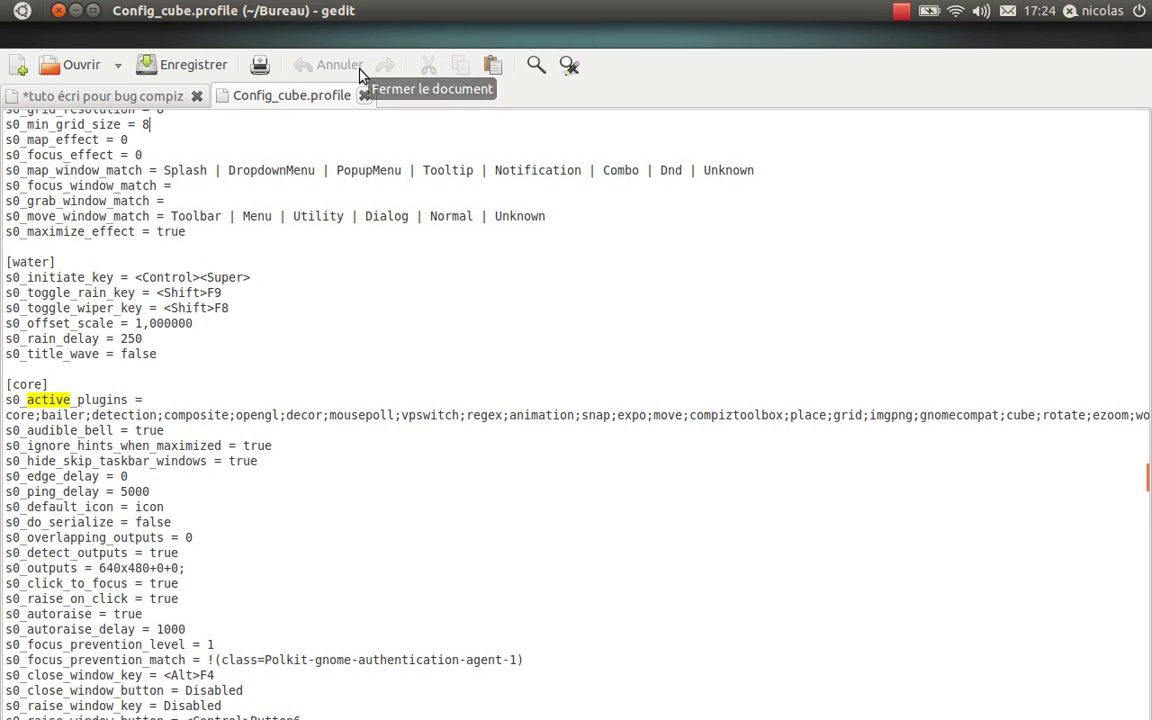
Step: Close Config_cube.profile and the "tuto écri pour bug compiz" document without saving its changes
key(ctrl+w)
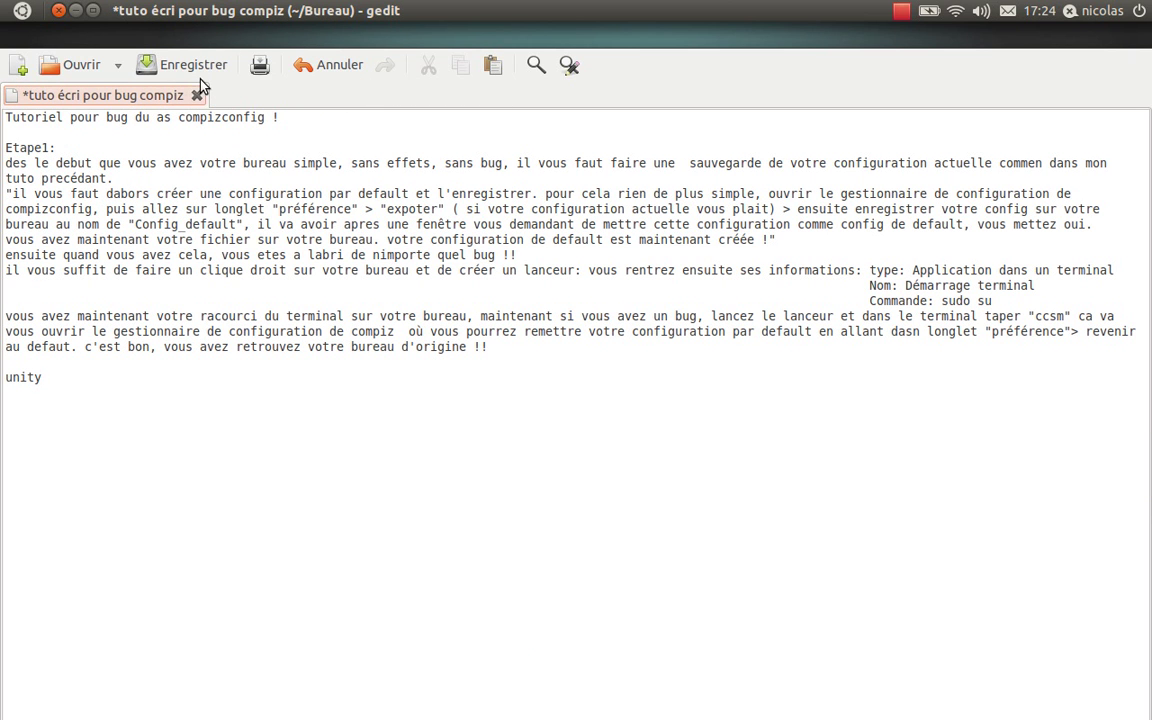
click(59, 10)
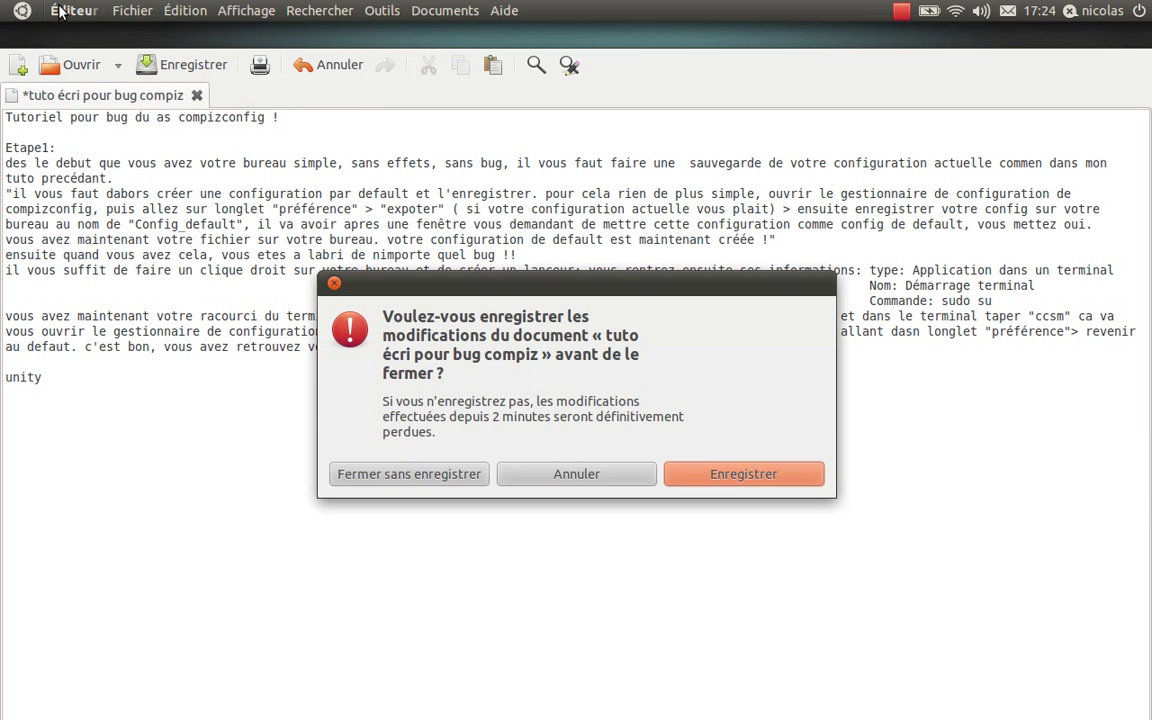
click(422, 476)
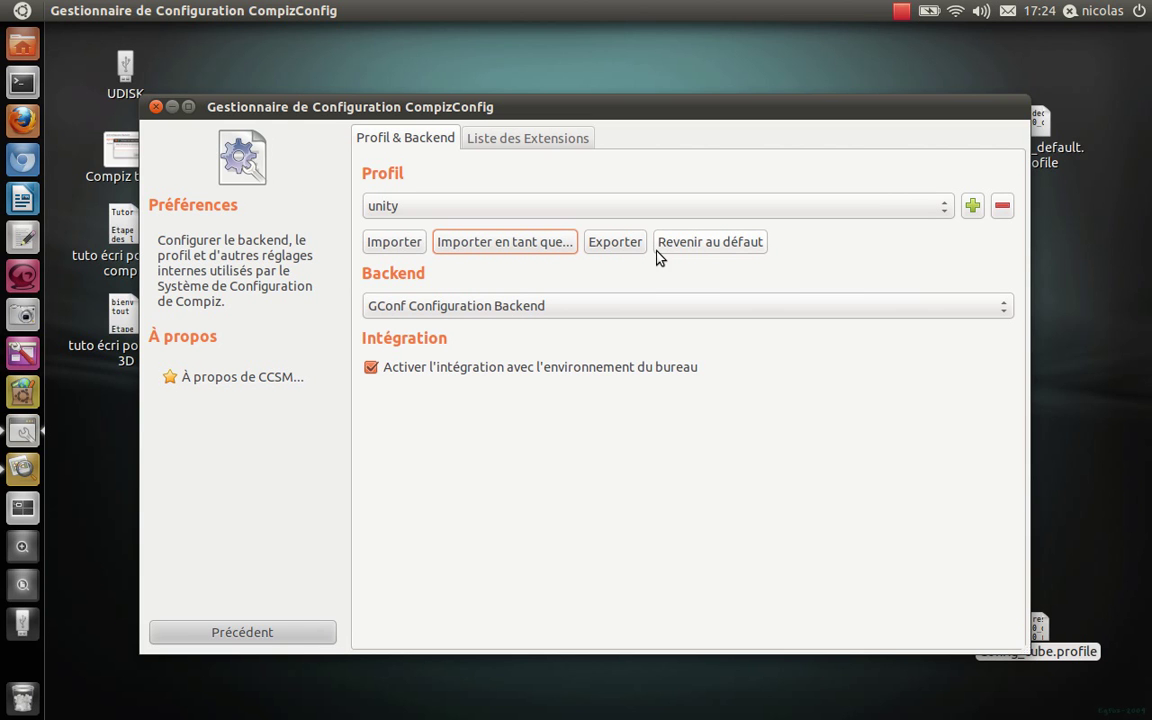
Step: View the profiles in the Bureau folder available for import under a new name, cancel, and minimize the CompizConfig window
click(509, 247)
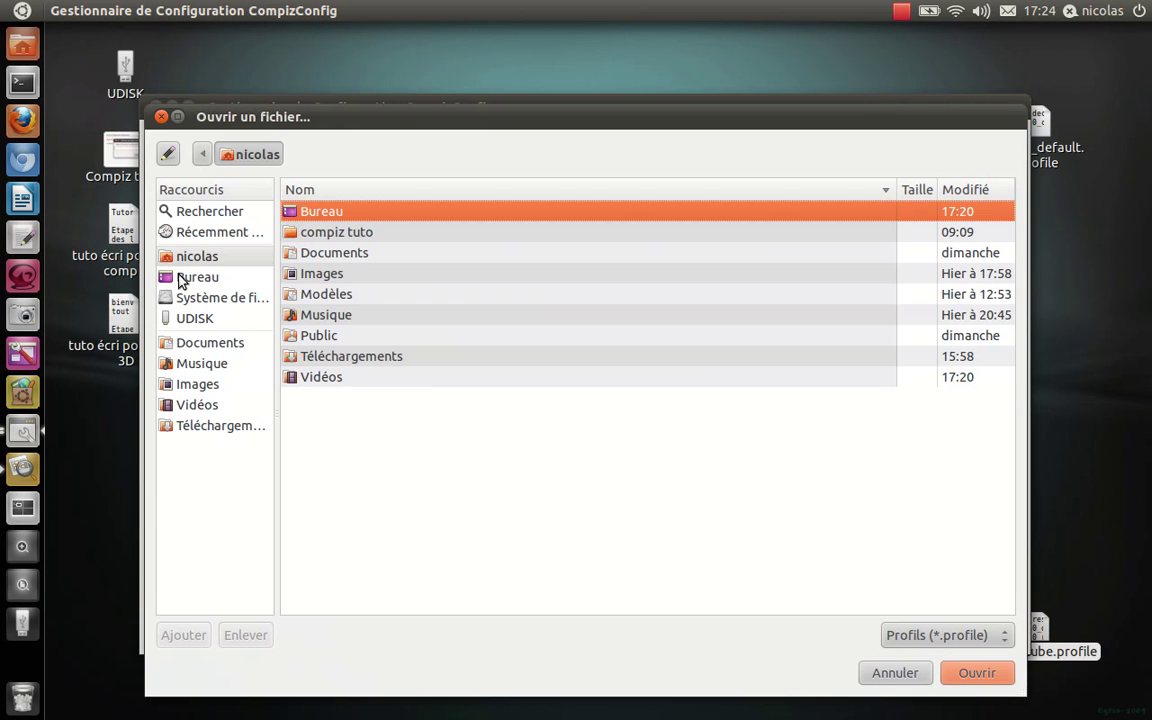
click(185, 277)
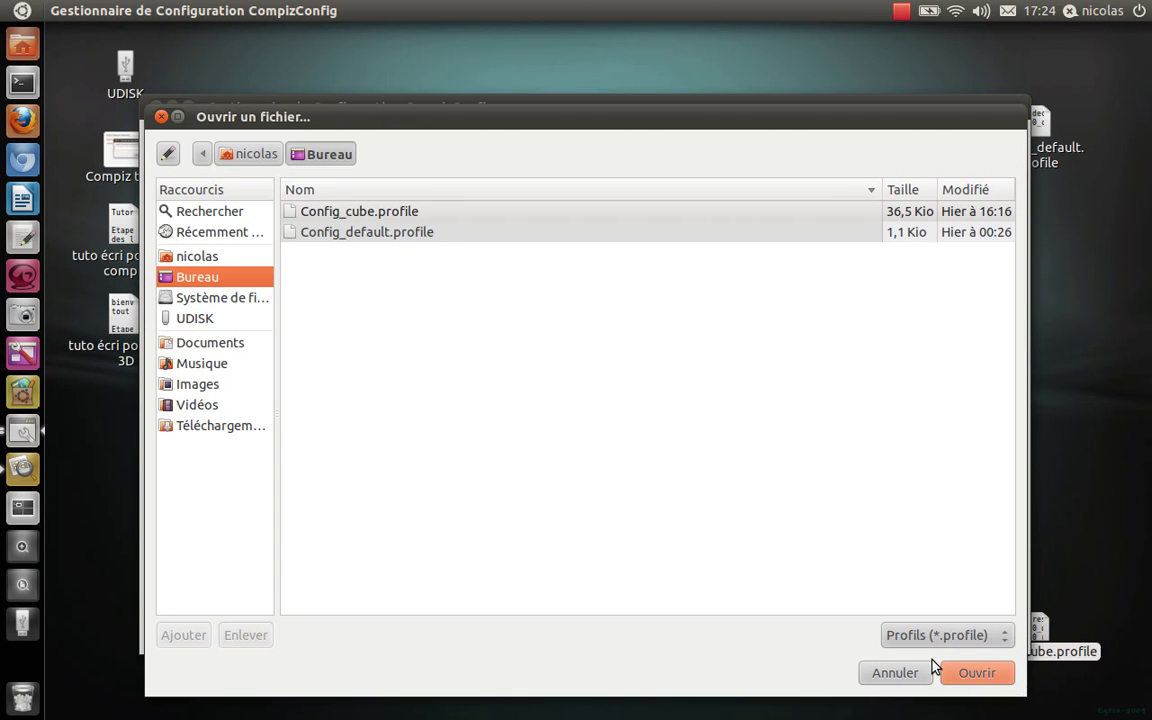
click(161, 116)
click(155, 107)
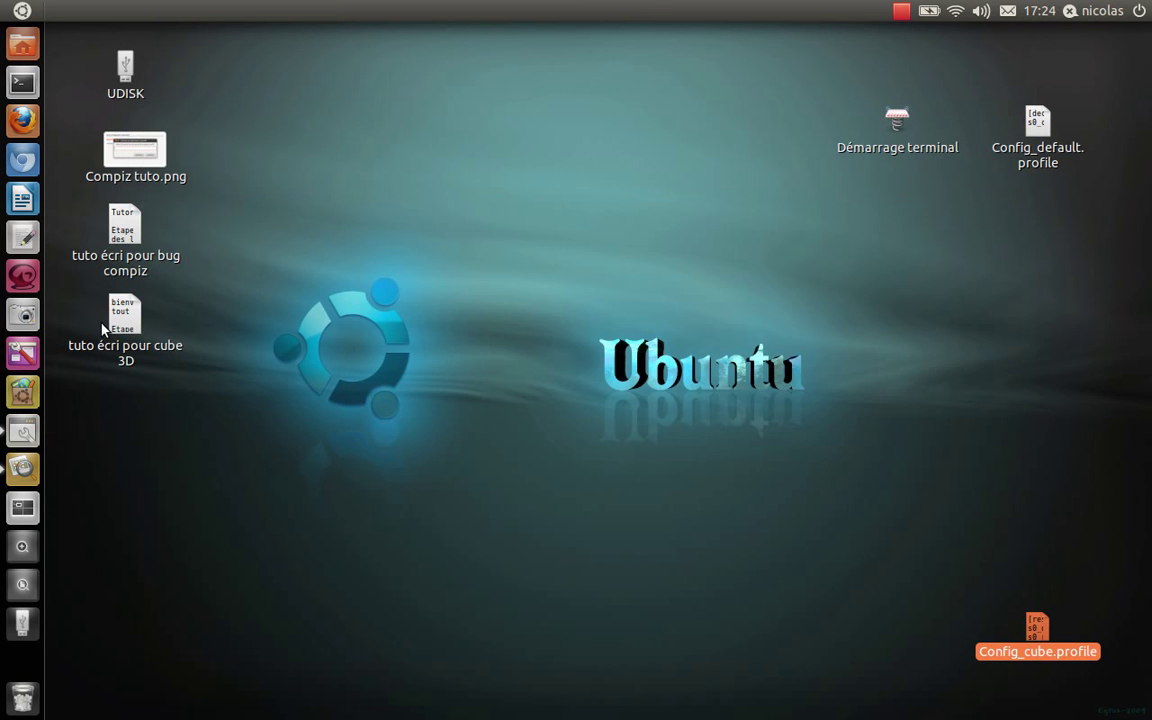
Step: Look at the profile name prompt in Compiz tuto.png again, and close the image and the CompizConfig manager
click(35, 477)
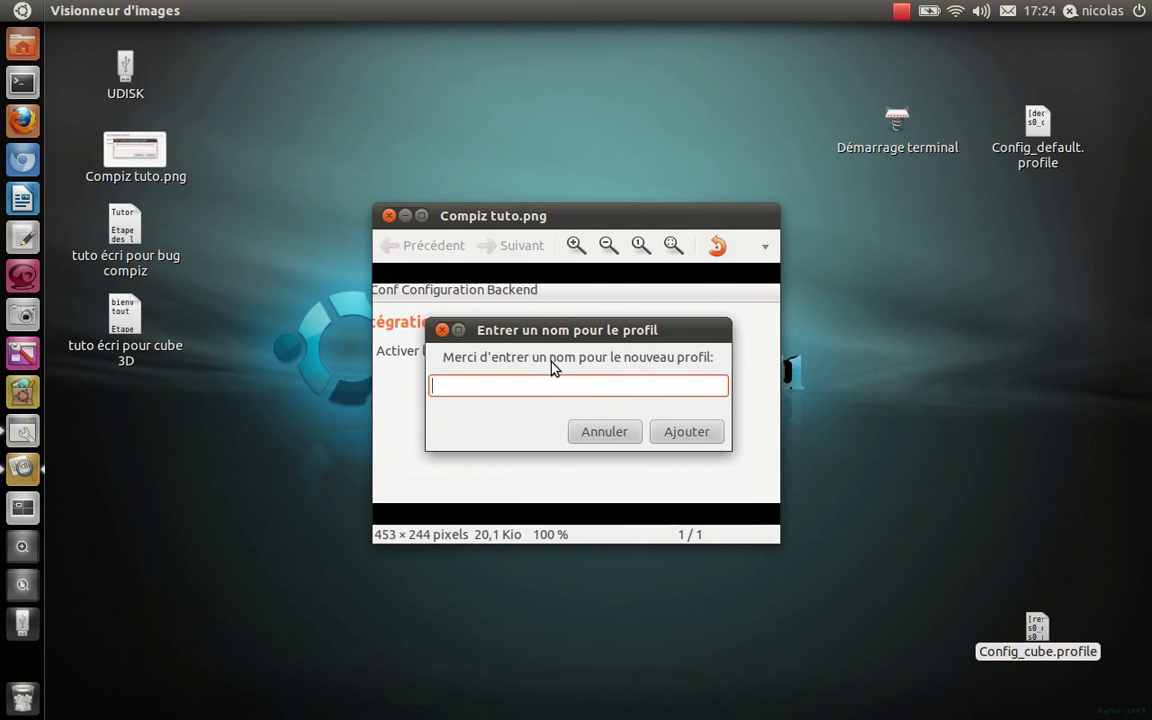
click(390, 216)
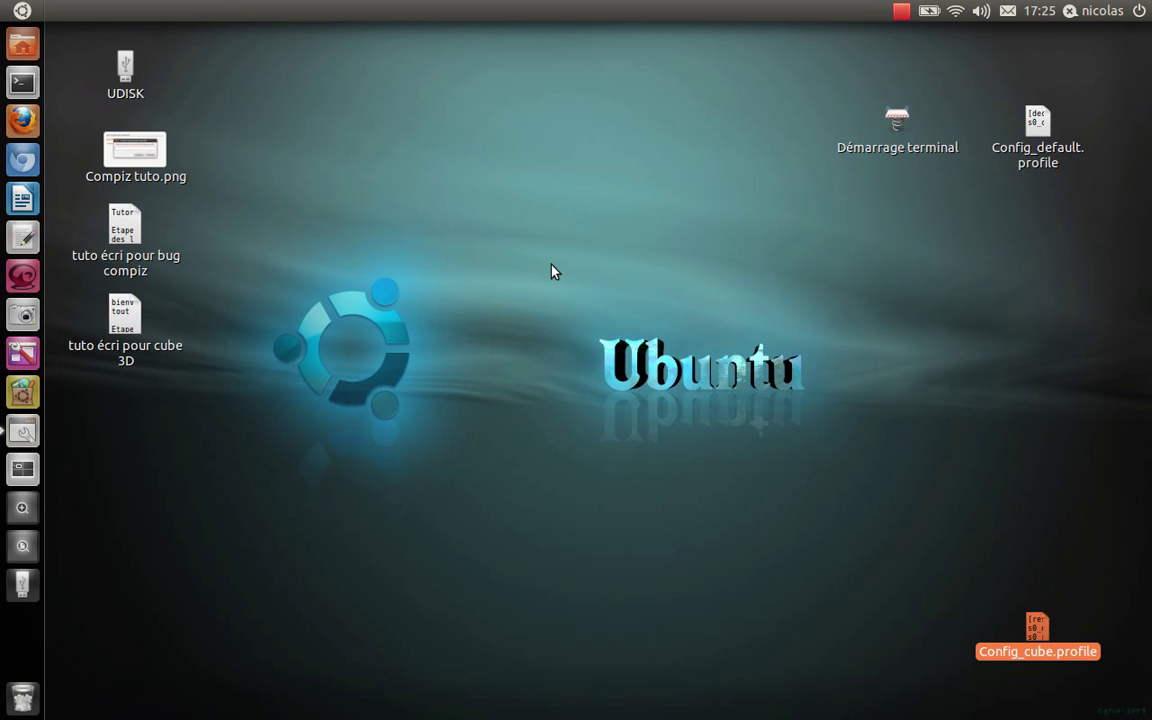
click(22, 431)
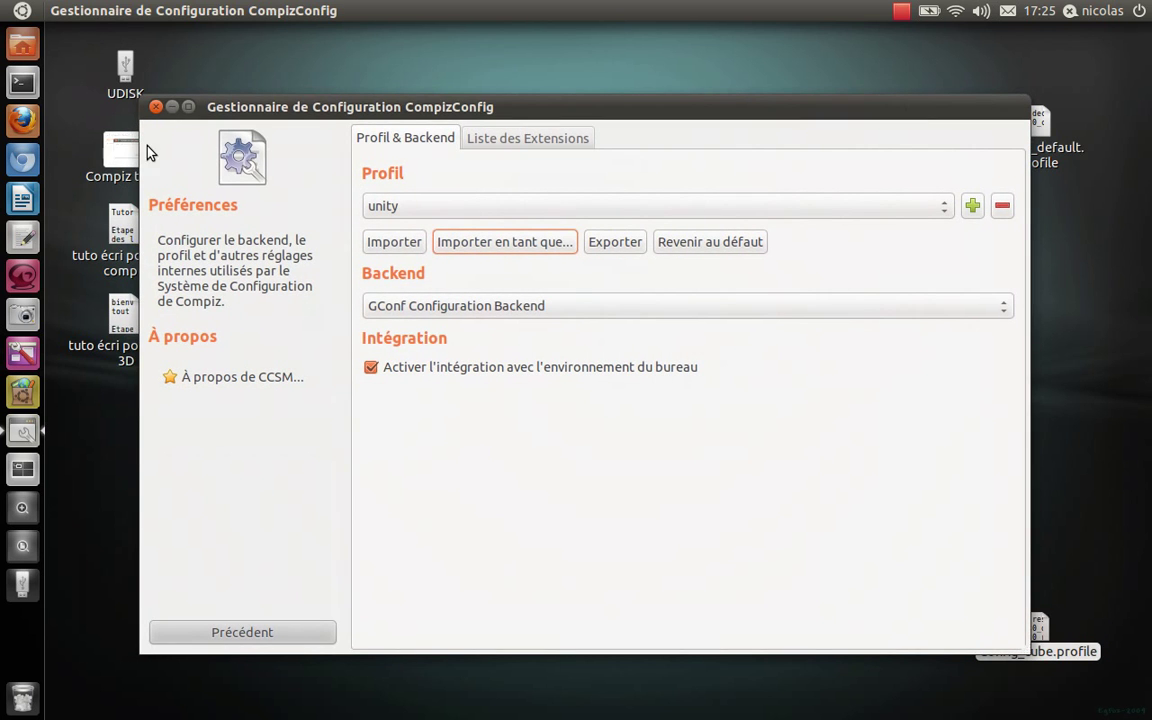
click(156, 107)
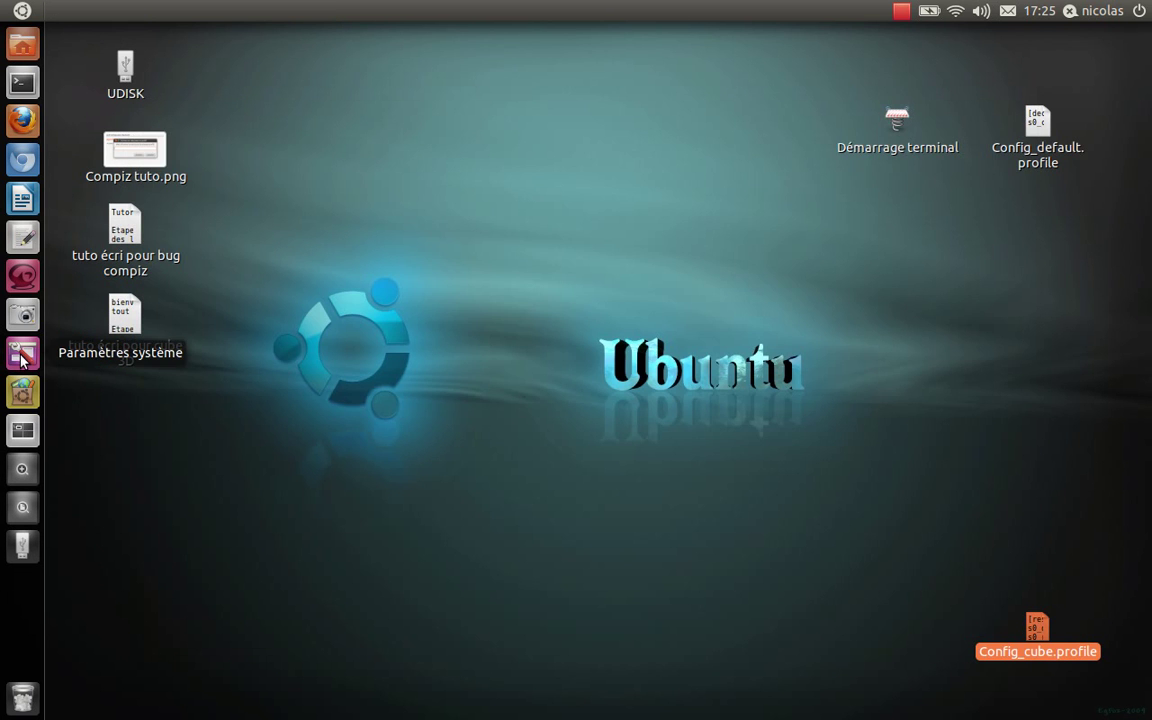
Step: Reopen the CompizConfig manager from the system settings, examine the Cube du Bureau and Rotation du Cube plugins, and close both windows
click(22, 355)
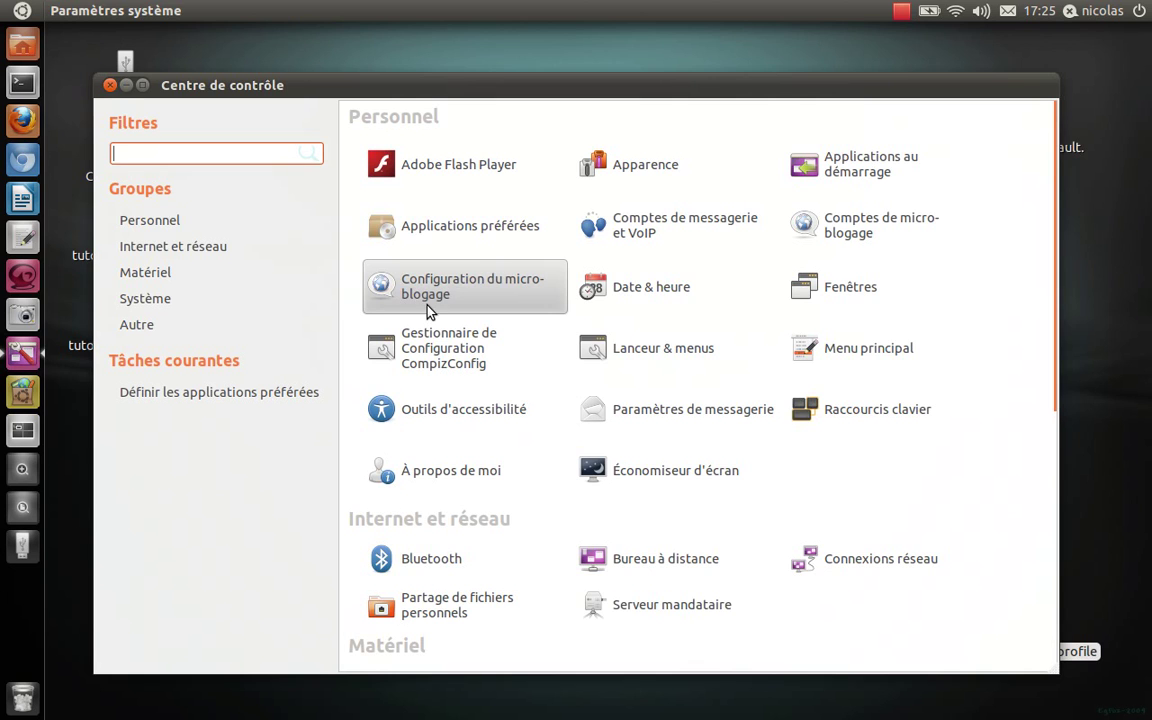
click(446, 350)
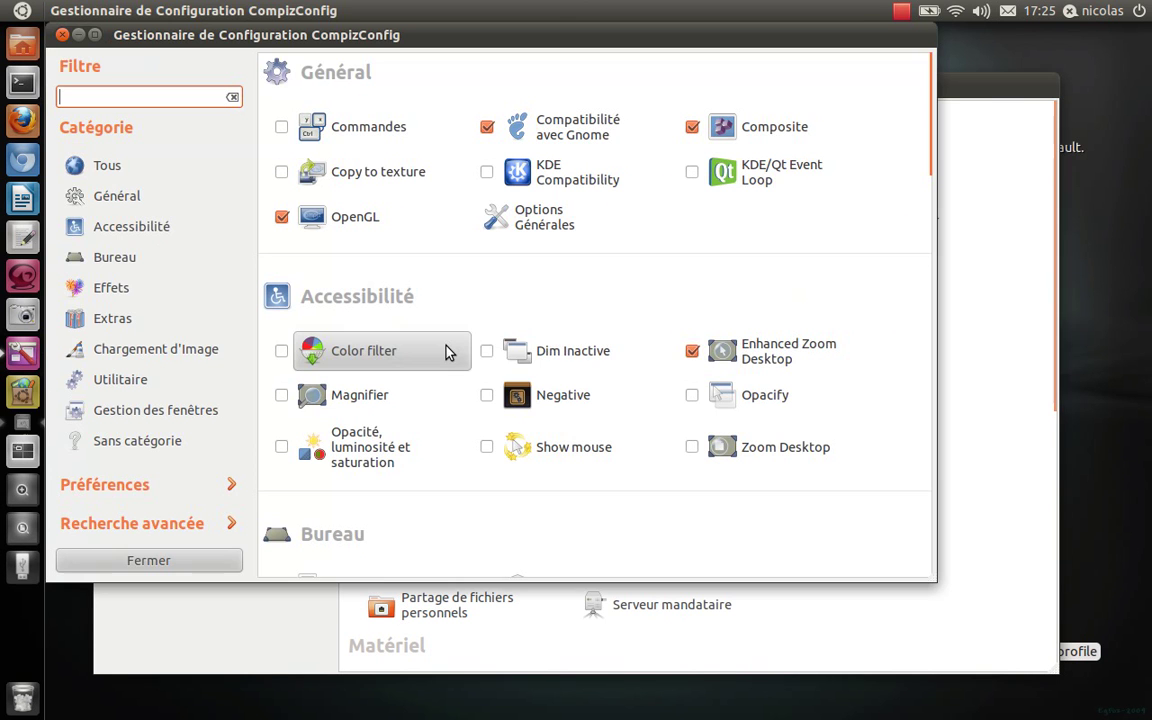
mouse_move(935, 162)
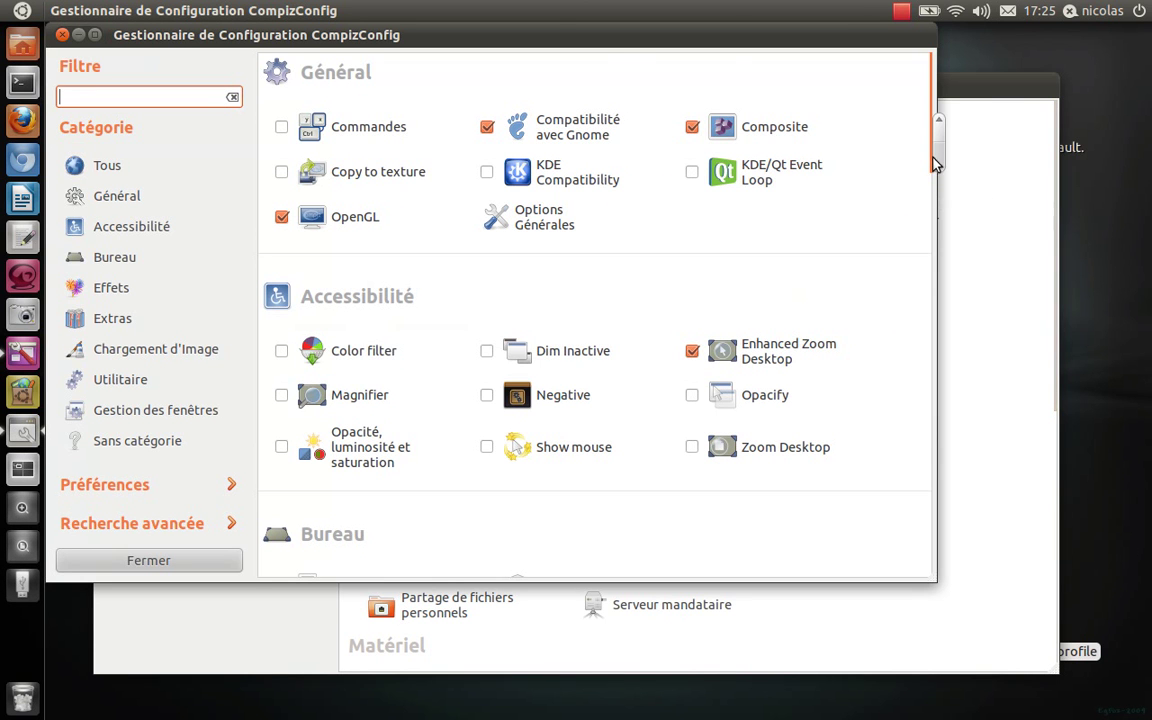
drag(945, 175, 926, 249)
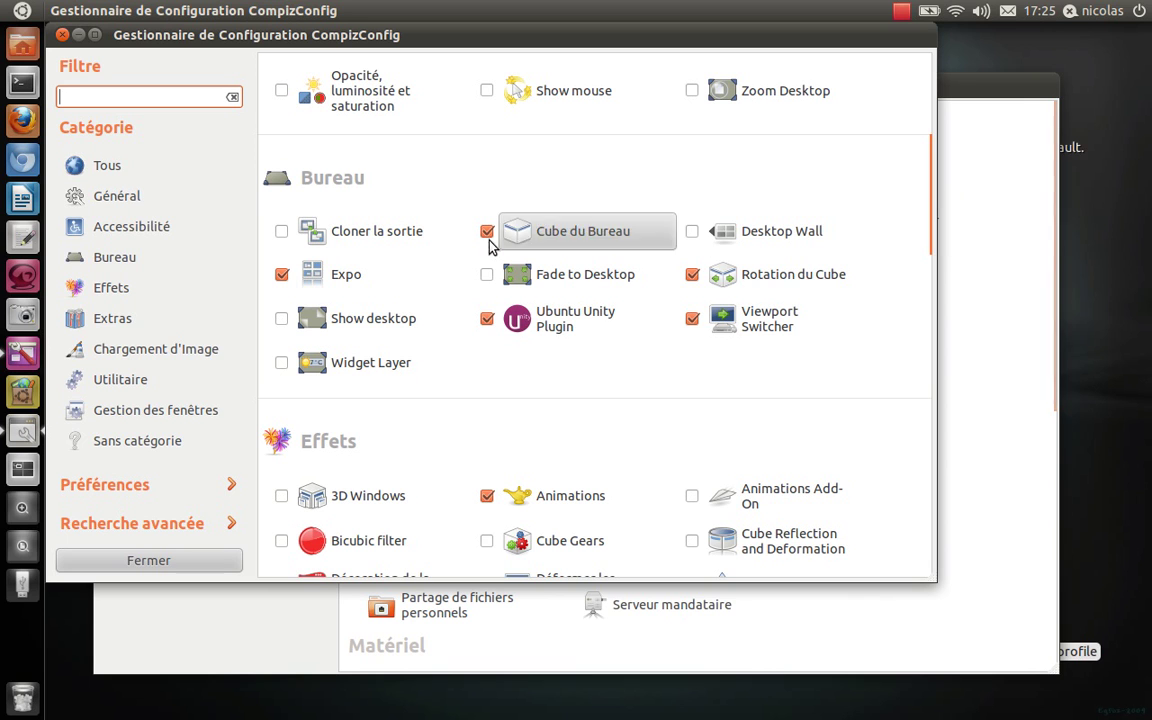
click(691, 273)
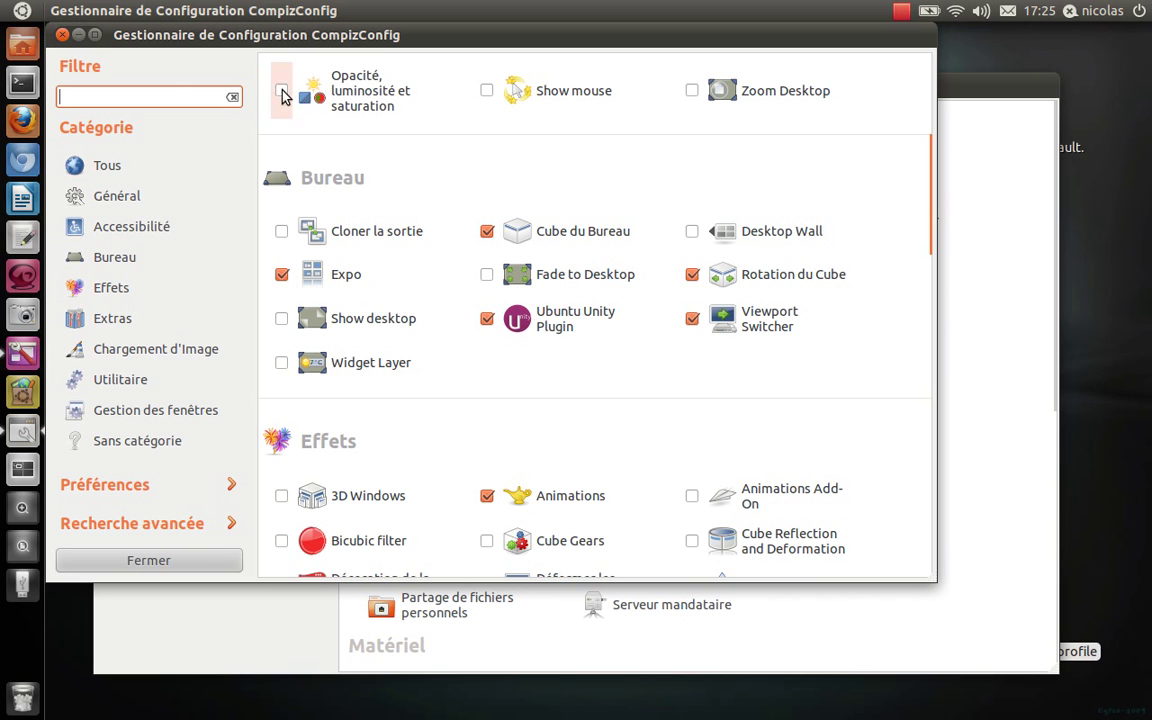
click(64, 35)
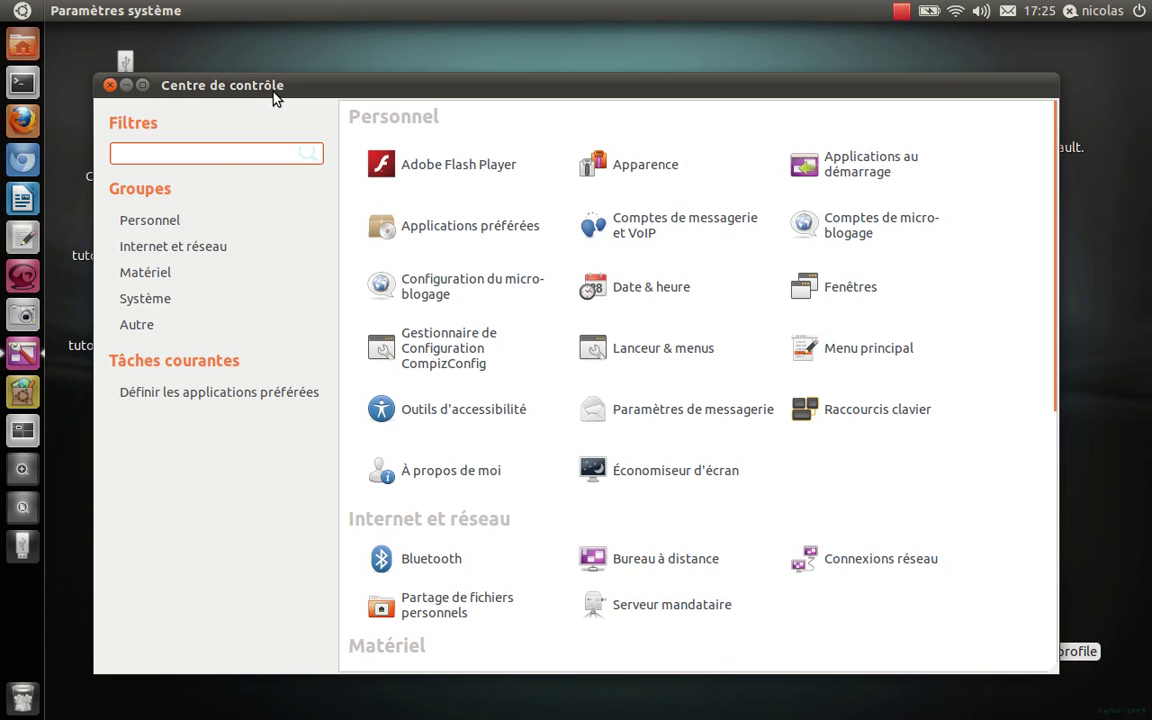
click(110, 86)
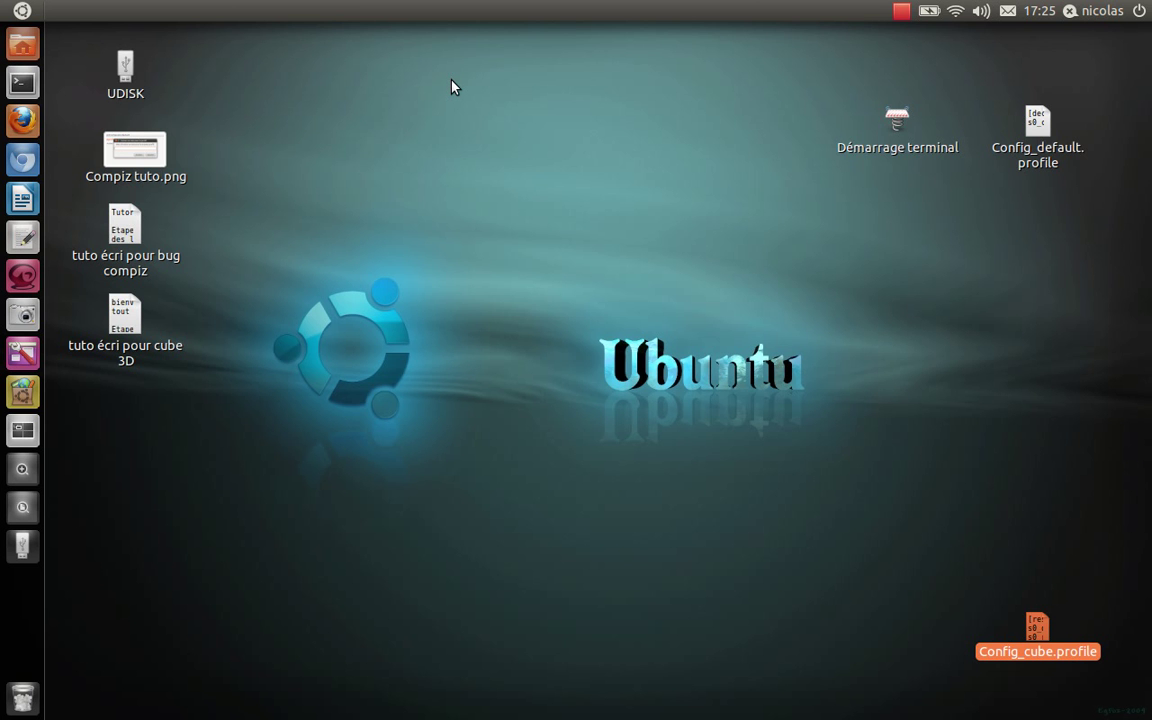
Step: Reopen the CompizConfig manager from the system settings, open Options Générales, and maximize the window
key(ctrl+alt+Right)
click(20, 352)
click(444, 344)
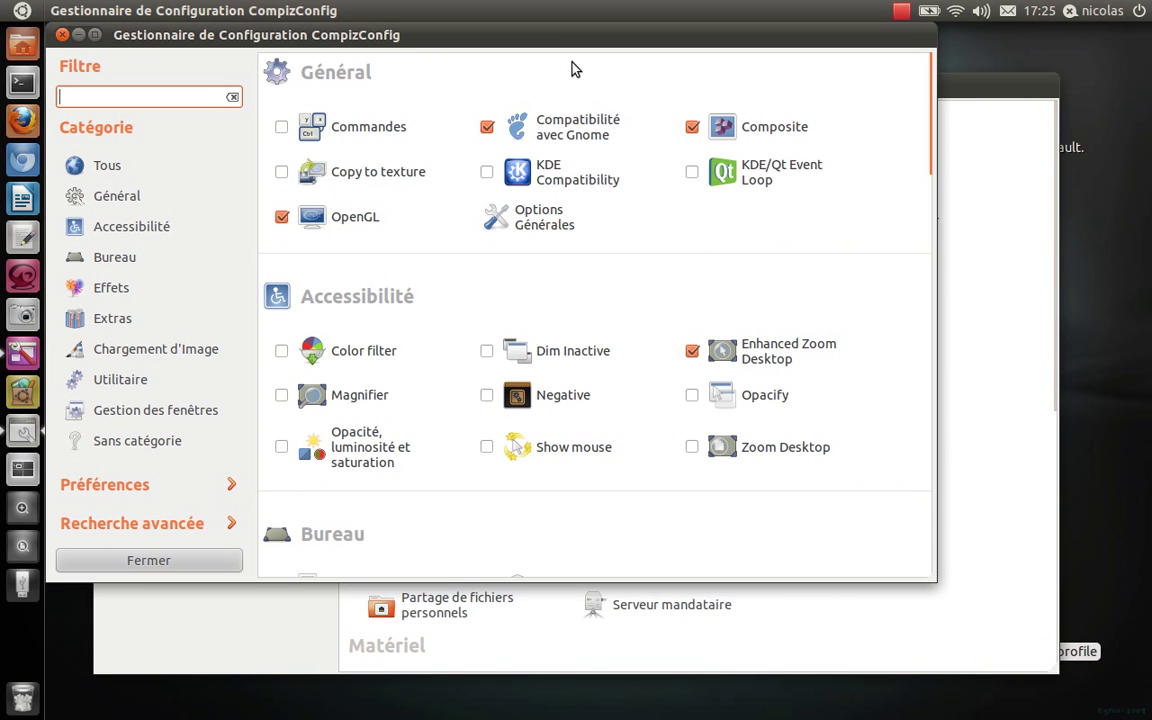
click(556, 218)
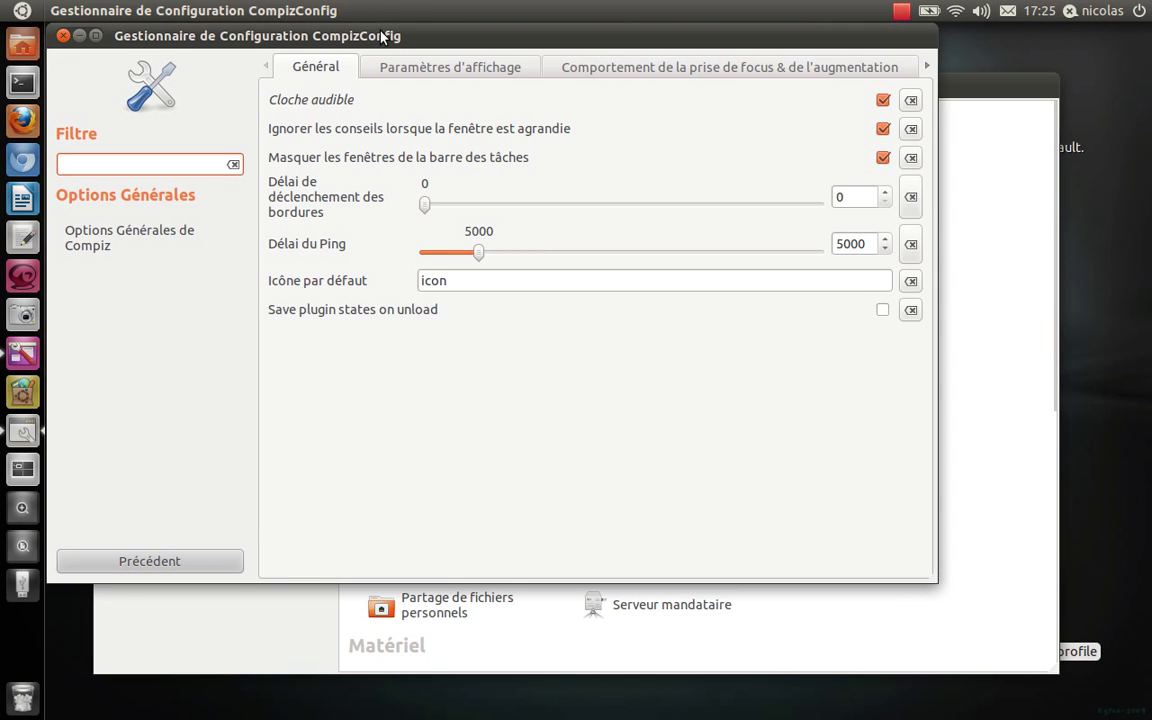
double_click(384, 37)
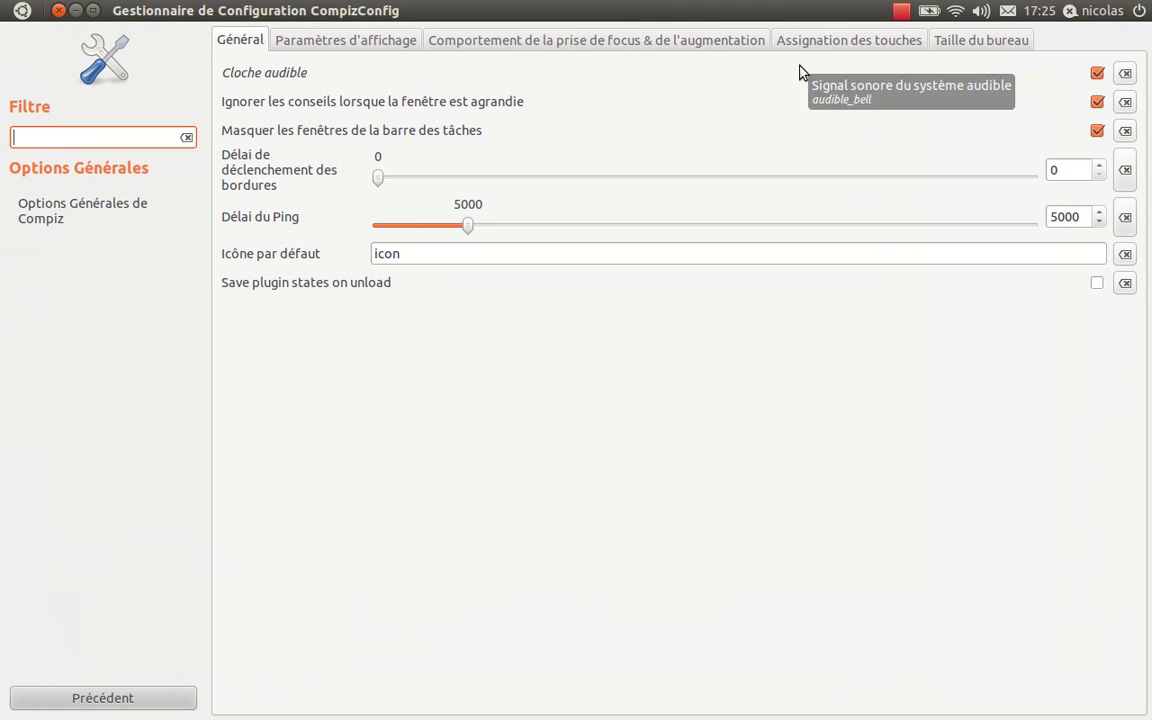
Step: Switch back and forth between the Options Générales workspace and the neighbouring empty workspace to check the desktop rotation
key(ctrl+alt+Right)
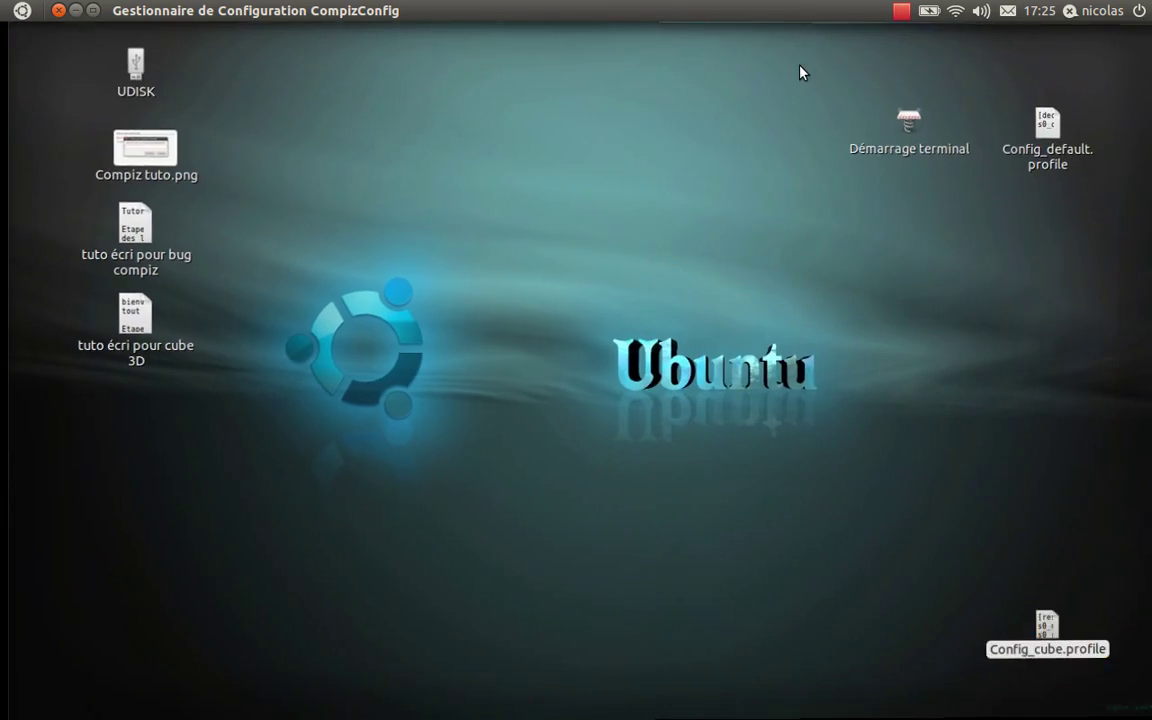
key(ctrl+alt+Left)
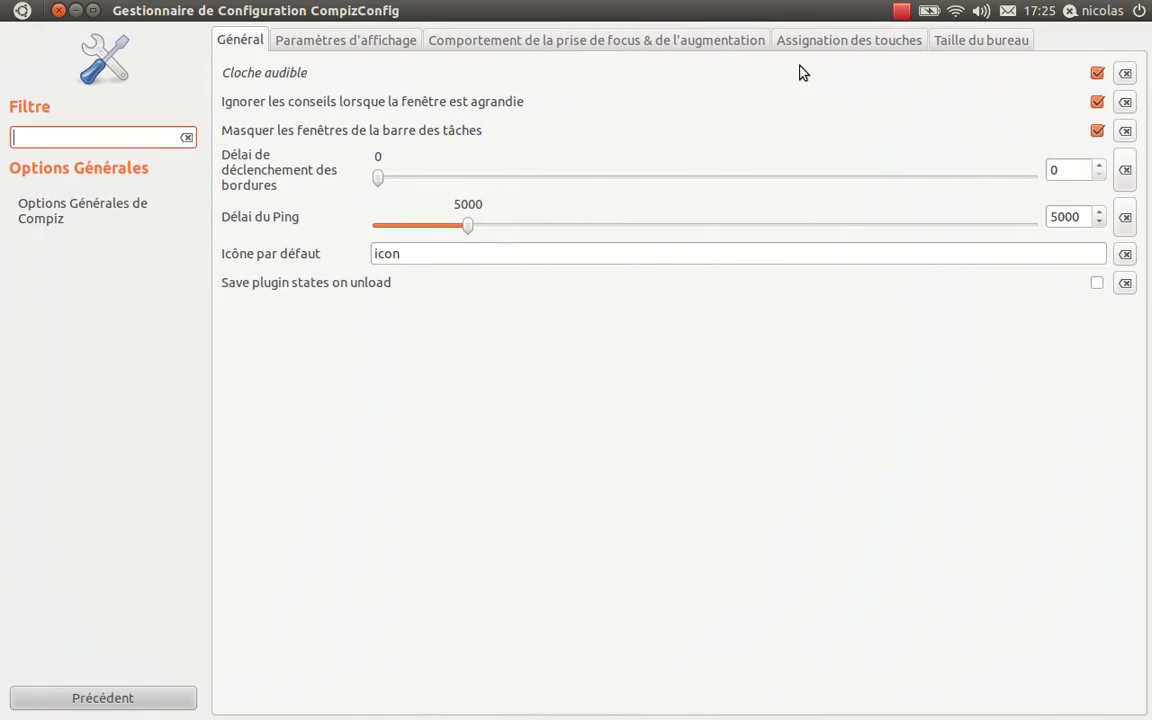
key(ctrl+alt+Right)
key(ctrl+alt+Left)
key(ctrl+alt+Right)
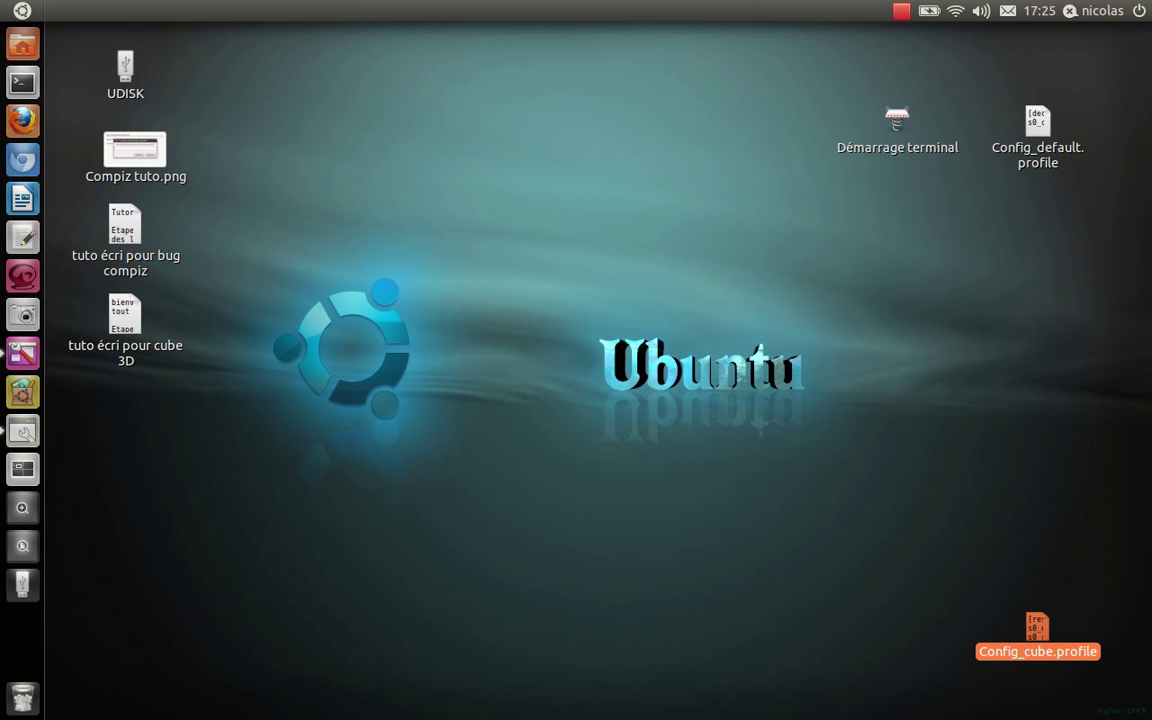
key(ctrl+alt+Left)
key(ctrl+alt+Right)
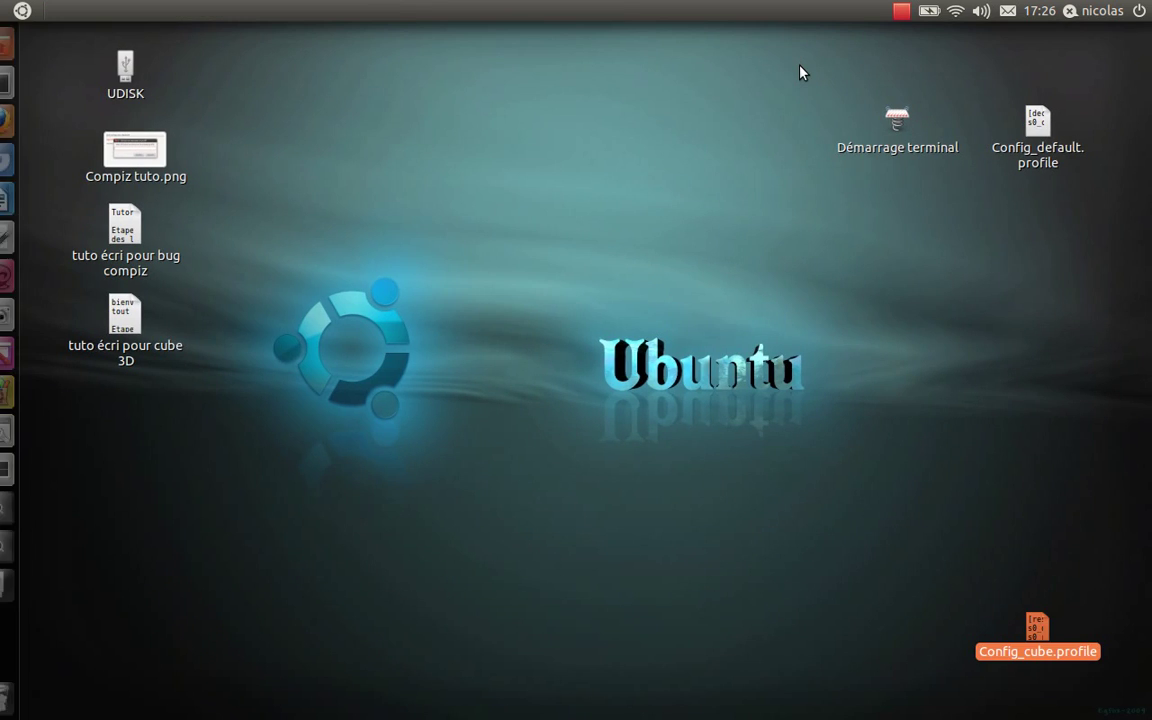
key(ctrl+alt+Left)
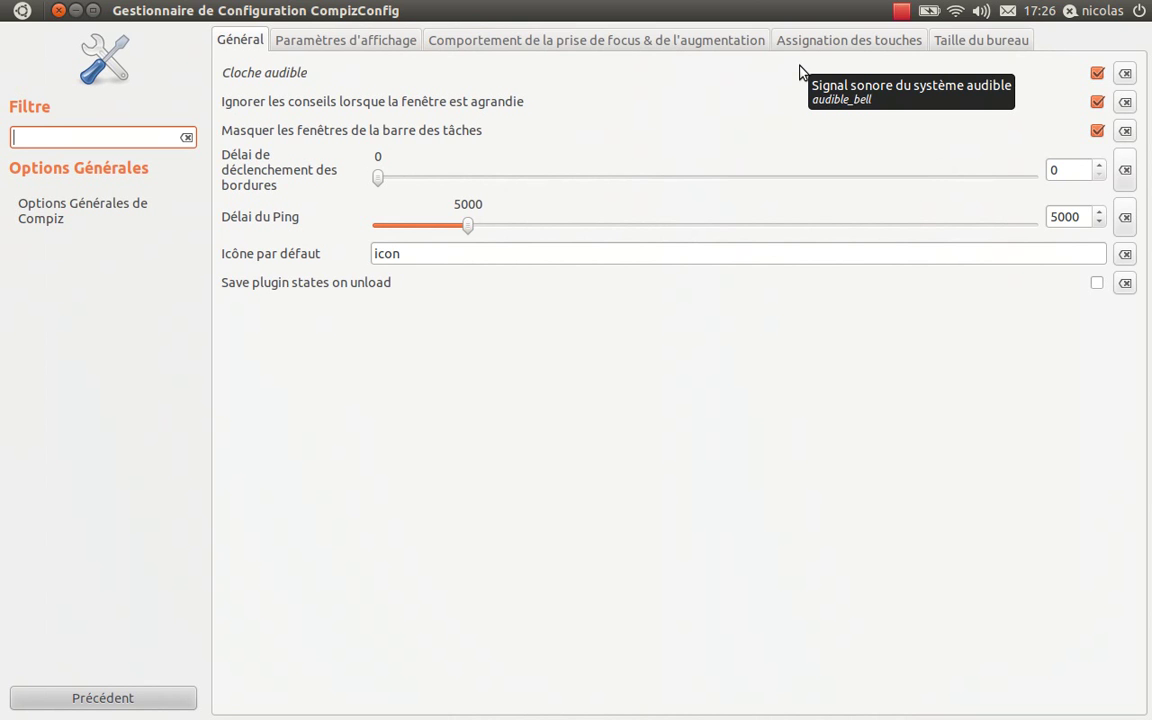
Step: Try a larger horizontal virtual size under Taille du bureau, set it back to 5, and return to the plugin list in a restored window
click(955, 42)
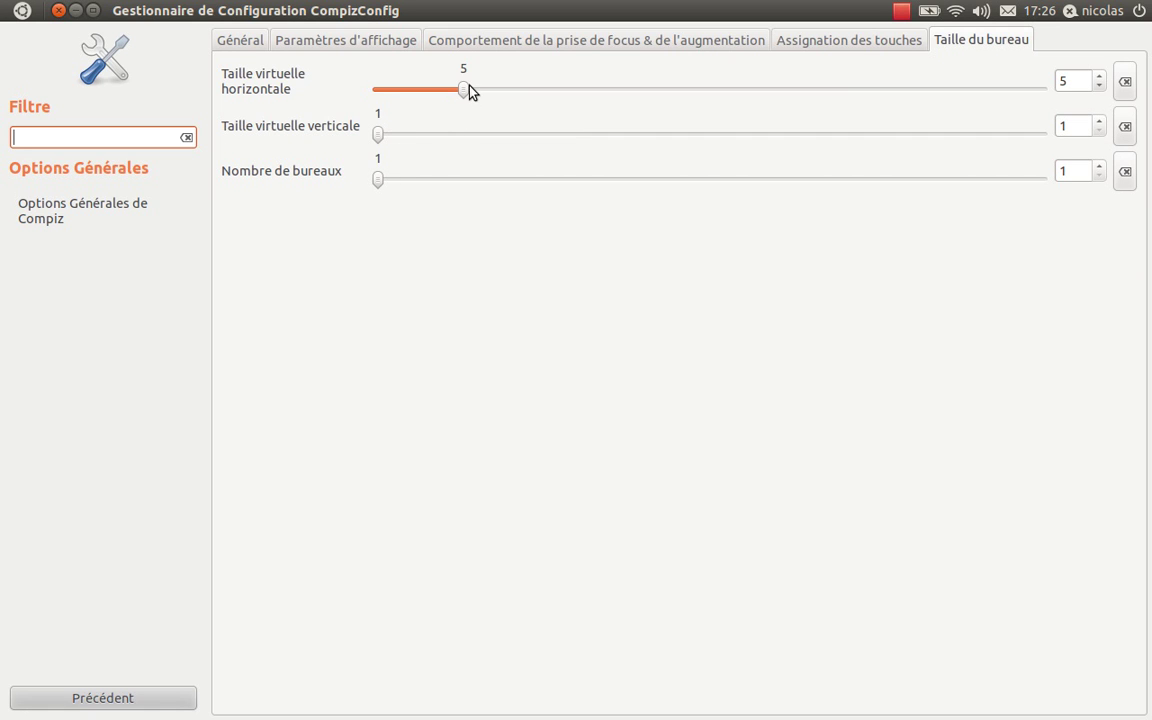
scroll(490, 95, up, 15)
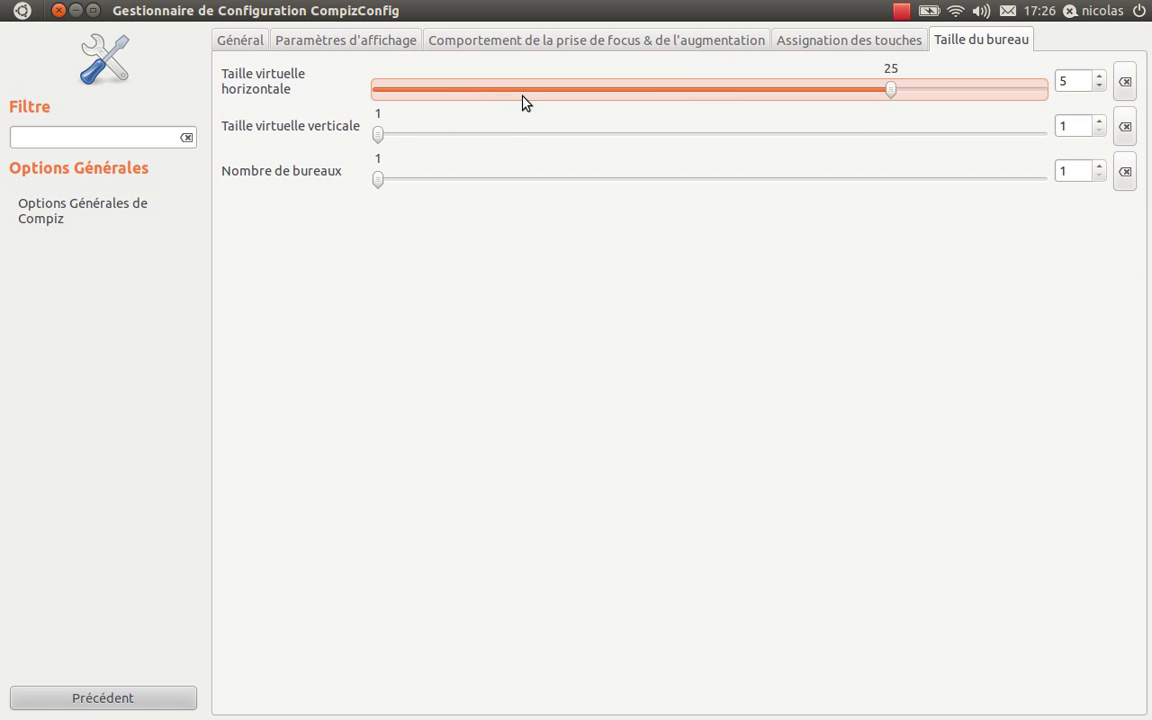
drag(1040, 92, 463, 100)
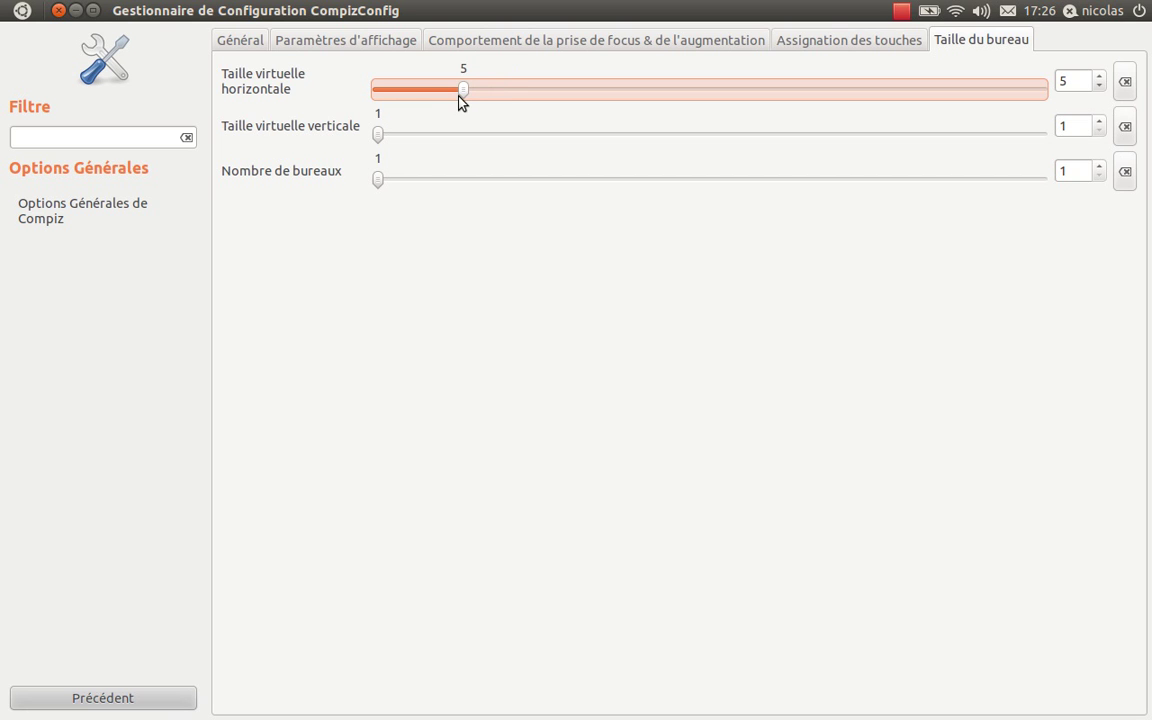
click(175, 707)
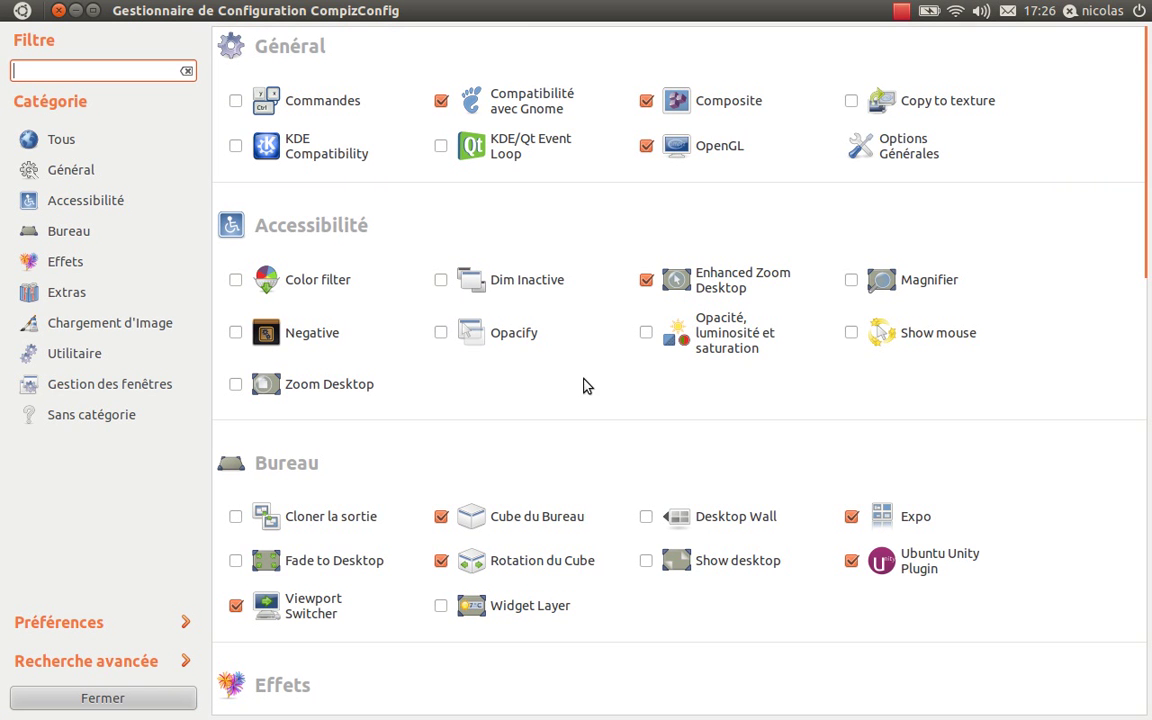
click(93, 10)
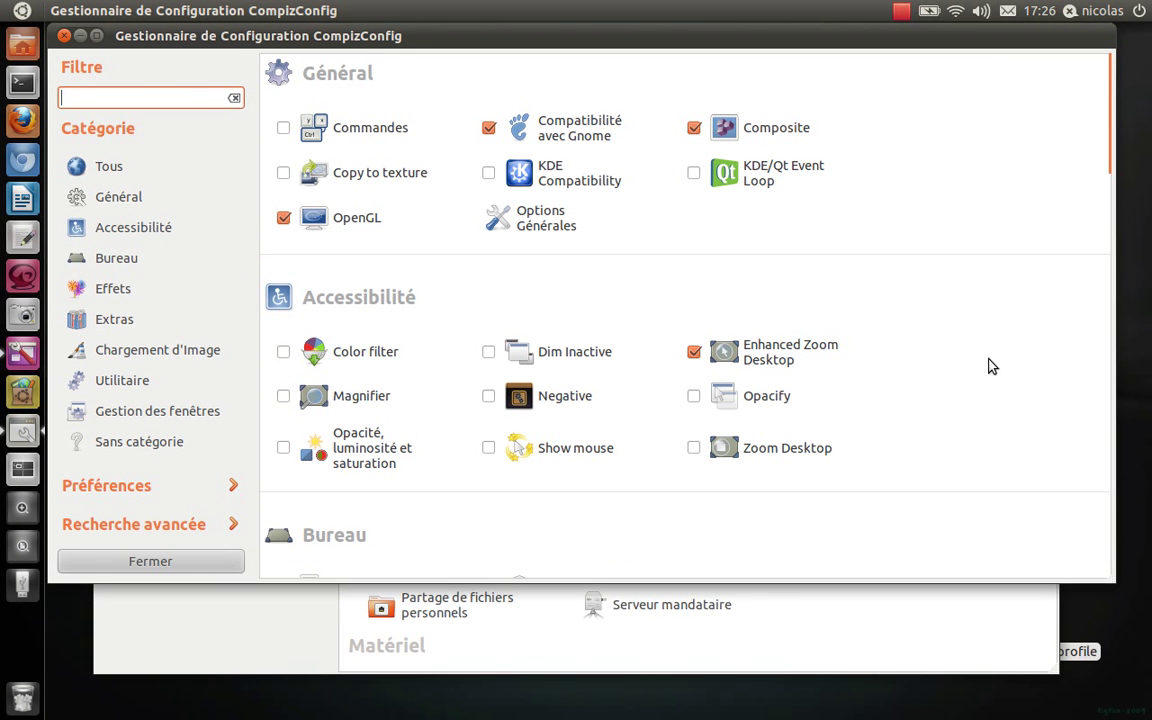
Step: Examine the Cube du Bureau plugin's appearance settings and top cap colour without changing them, and return to the plugin list
drag(1058, 294, 840, 350)
scroll(1119, 172, down, 5)
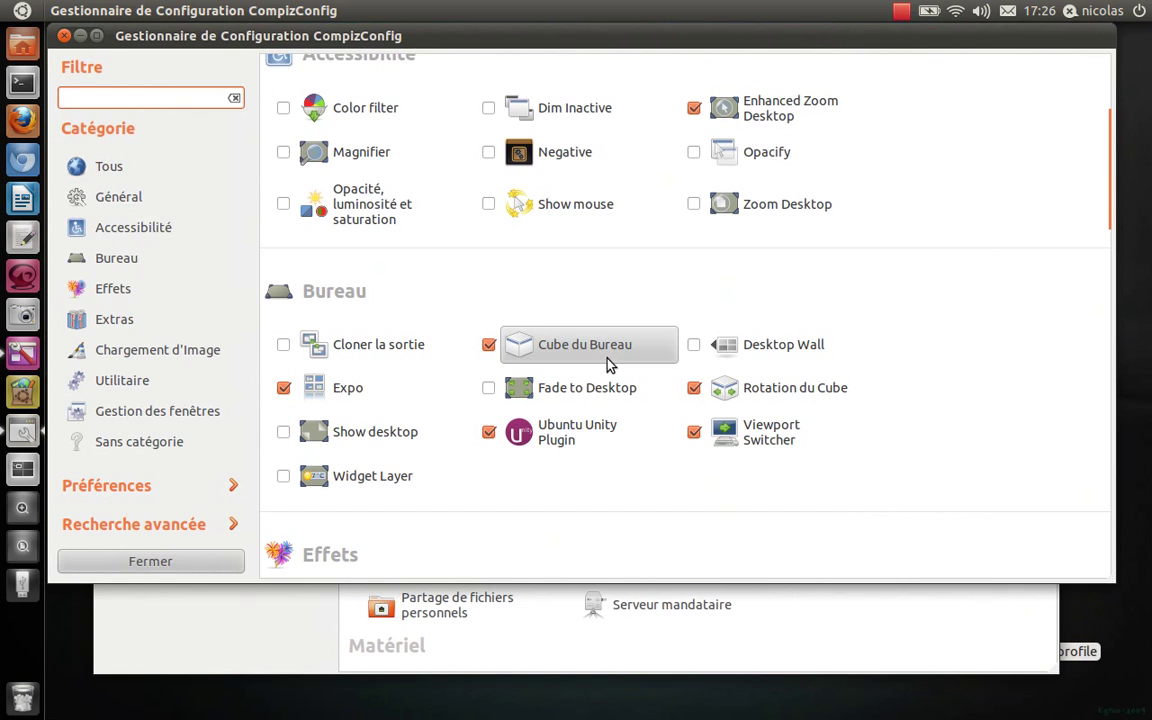
click(672, 336)
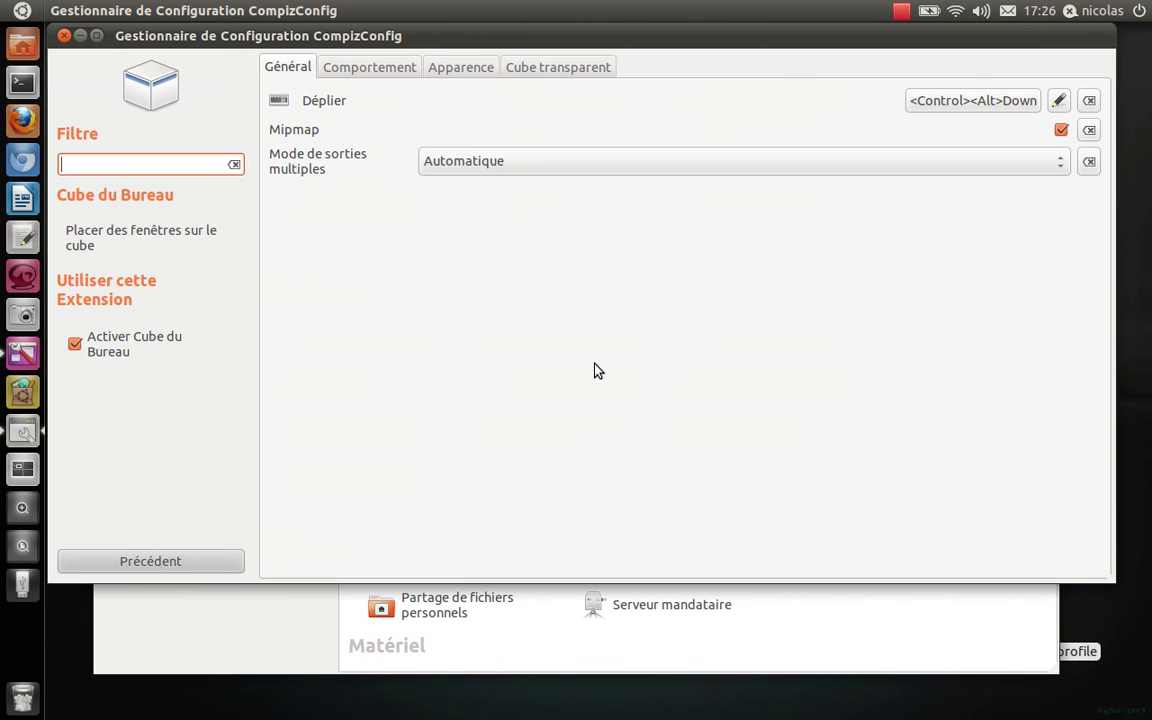
click(493, 71)
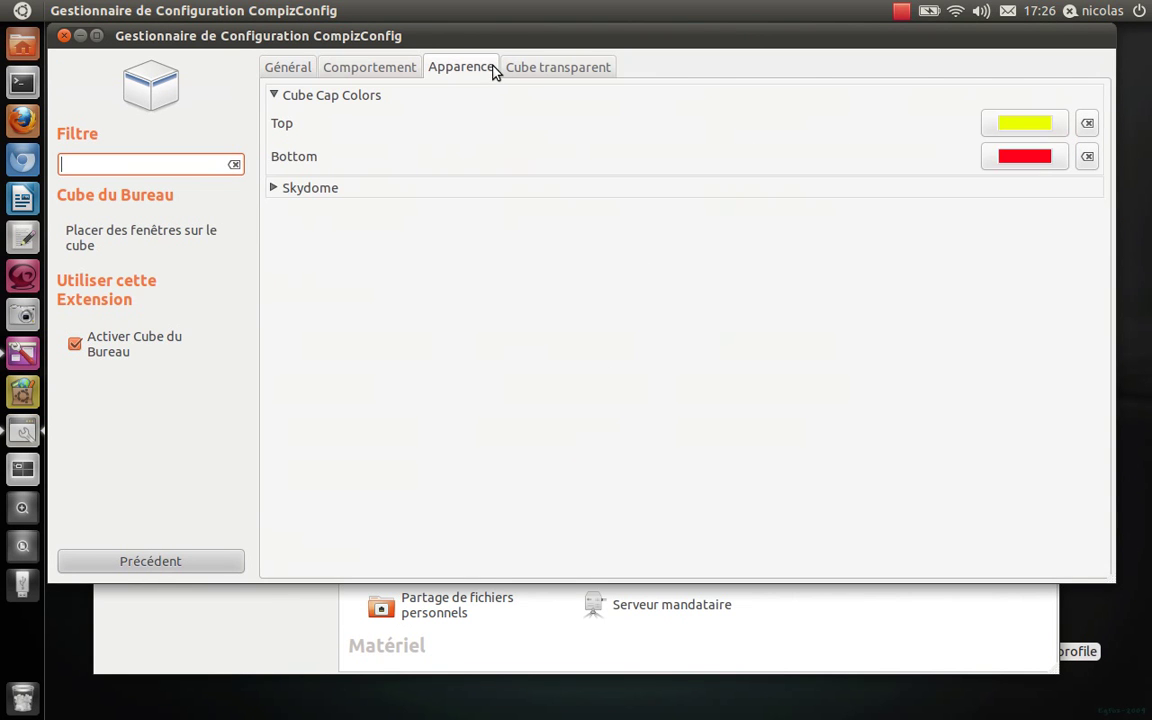
click(1025, 126)
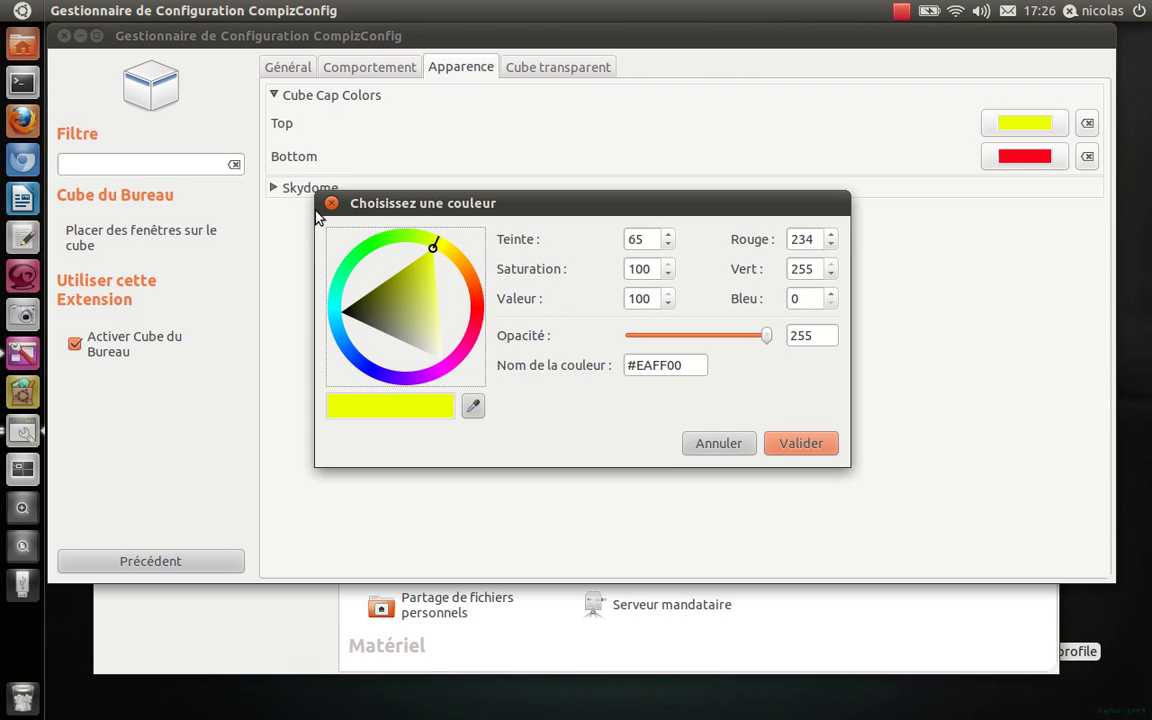
click(332, 204)
click(216, 560)
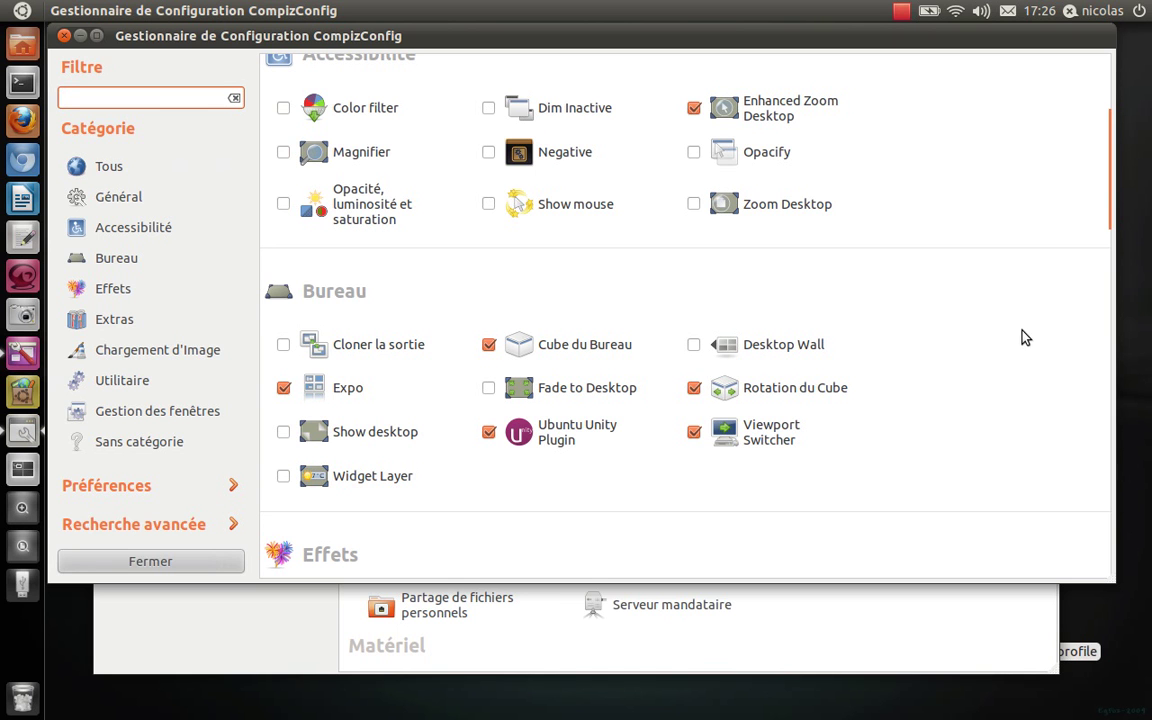
Step: Examine the Effets plugins, and close the CompizConfig manager and the control centre
click(1118, 217)
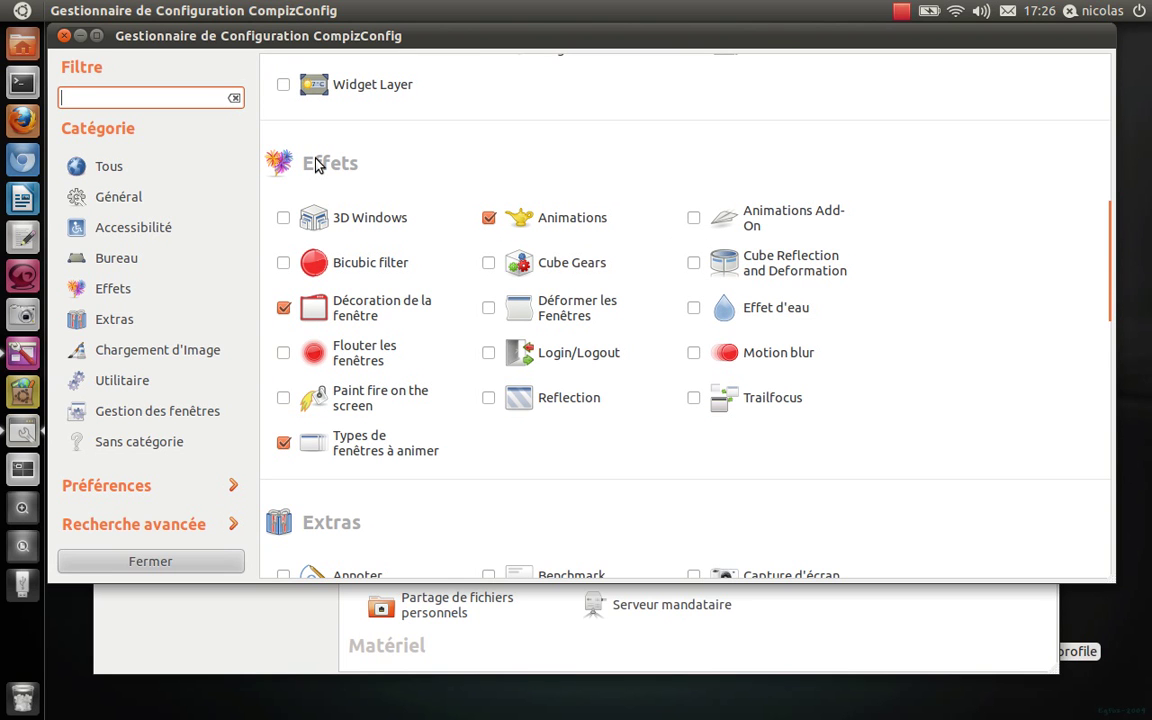
click(64, 35)
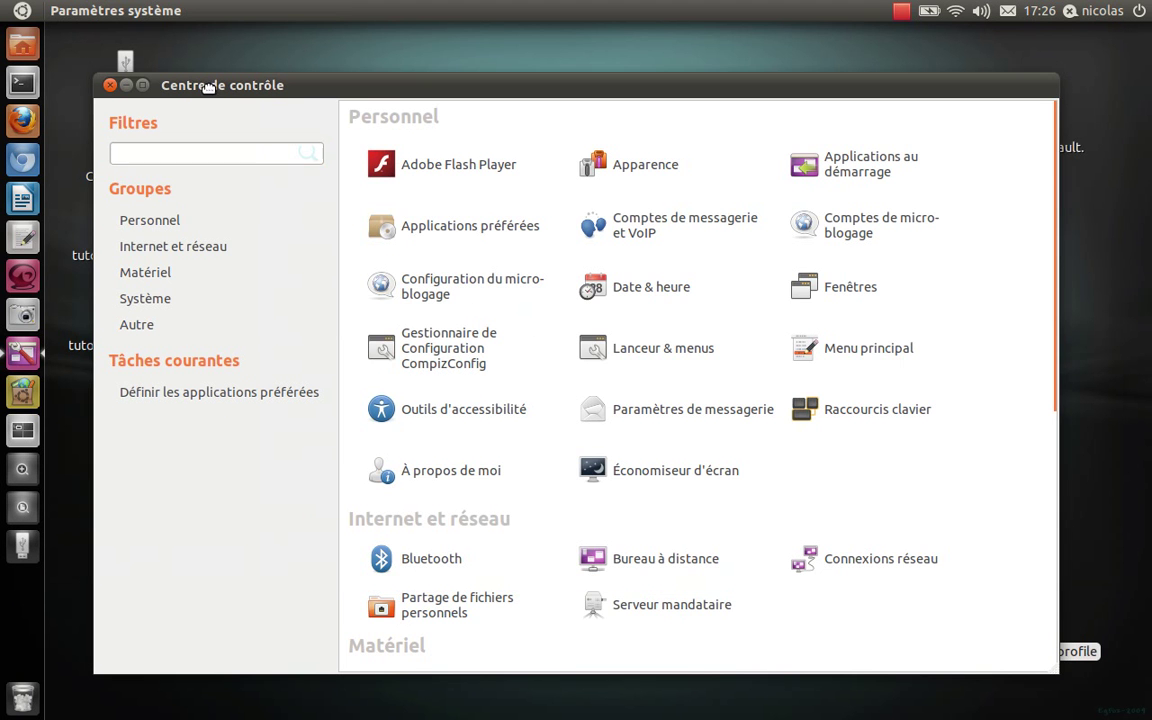
drag(189, 79, 180, 68)
click(100, 75)
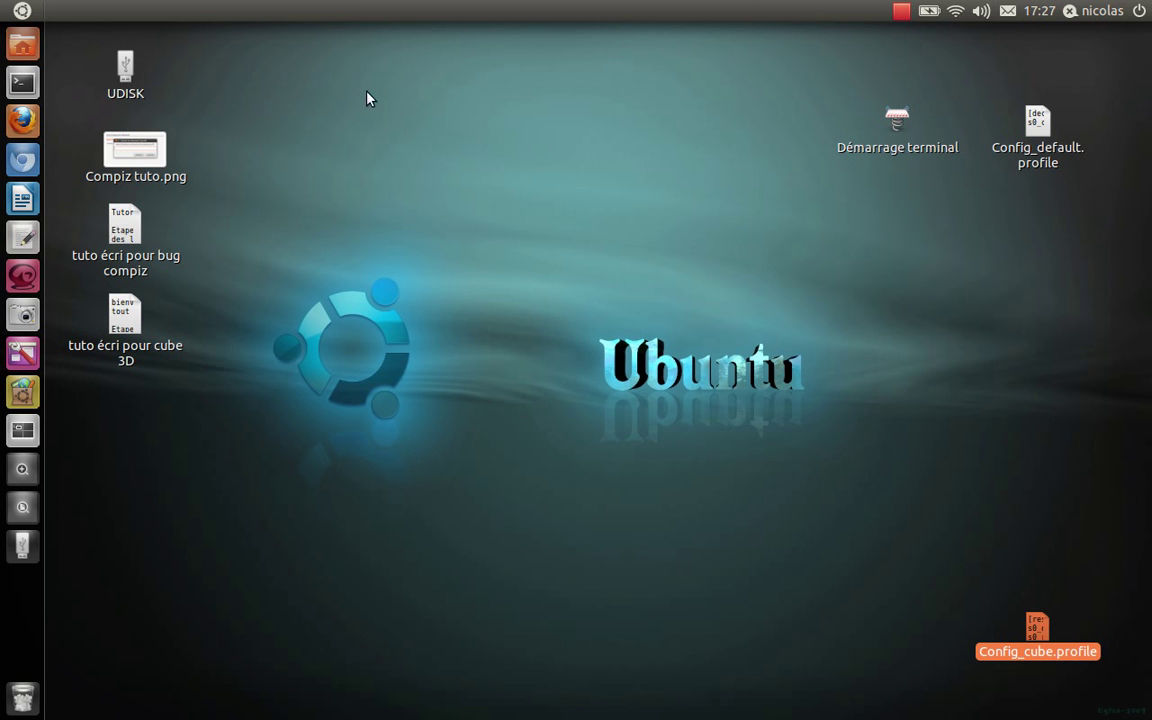
Step: Rotate the desktop cube to view its faces from different angles
drag(479, 97, 400, 150)
key(ctrl+alt+Right)
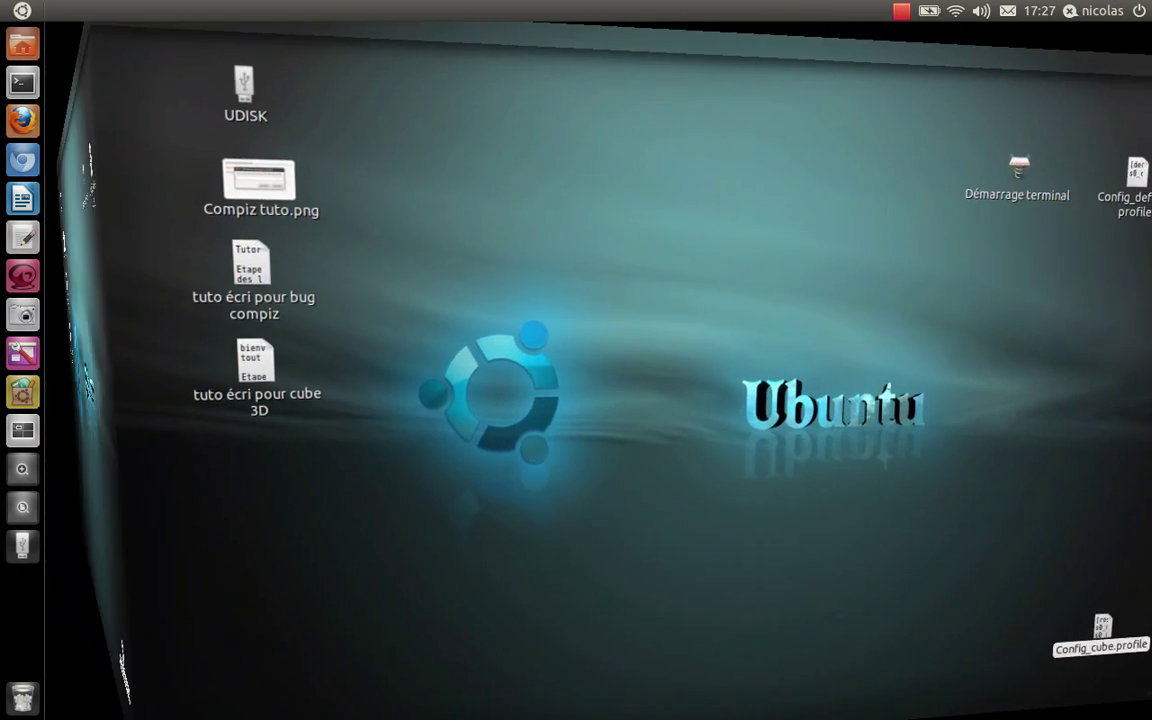
drag(1117, 271, 734, 321)
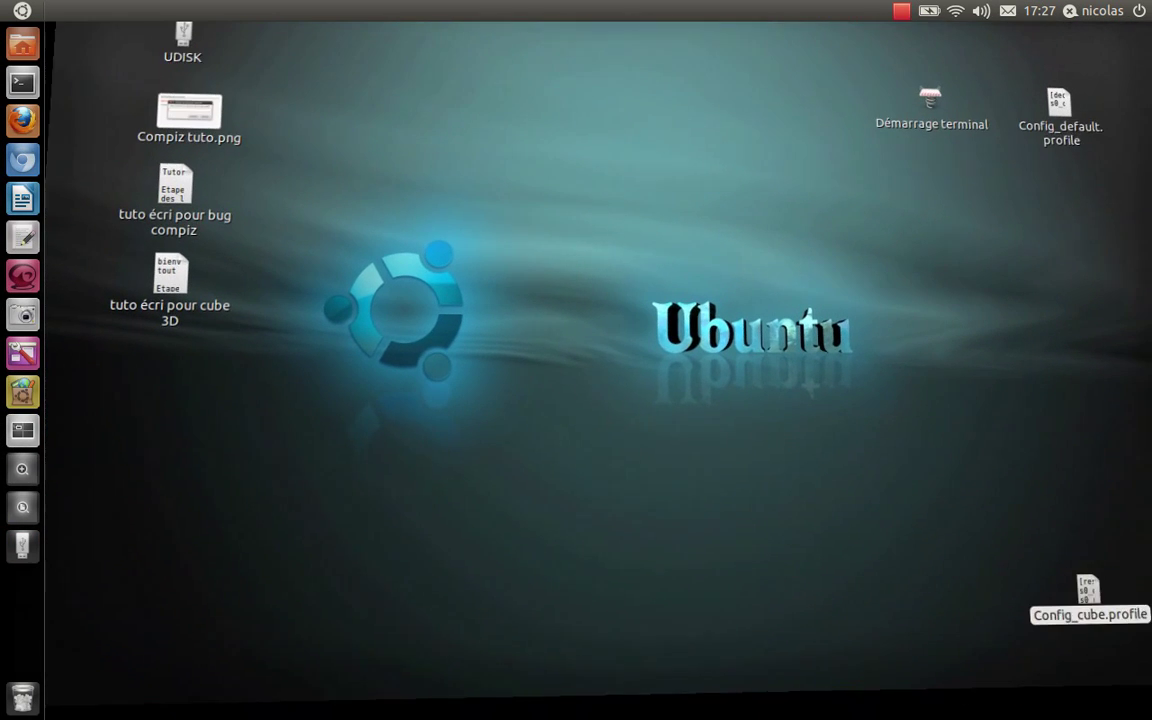
Step: Move Config_cube.profile just below Config_default.profile on the desktop and clear the icon selection
drag(995, 630, 1037, 236)
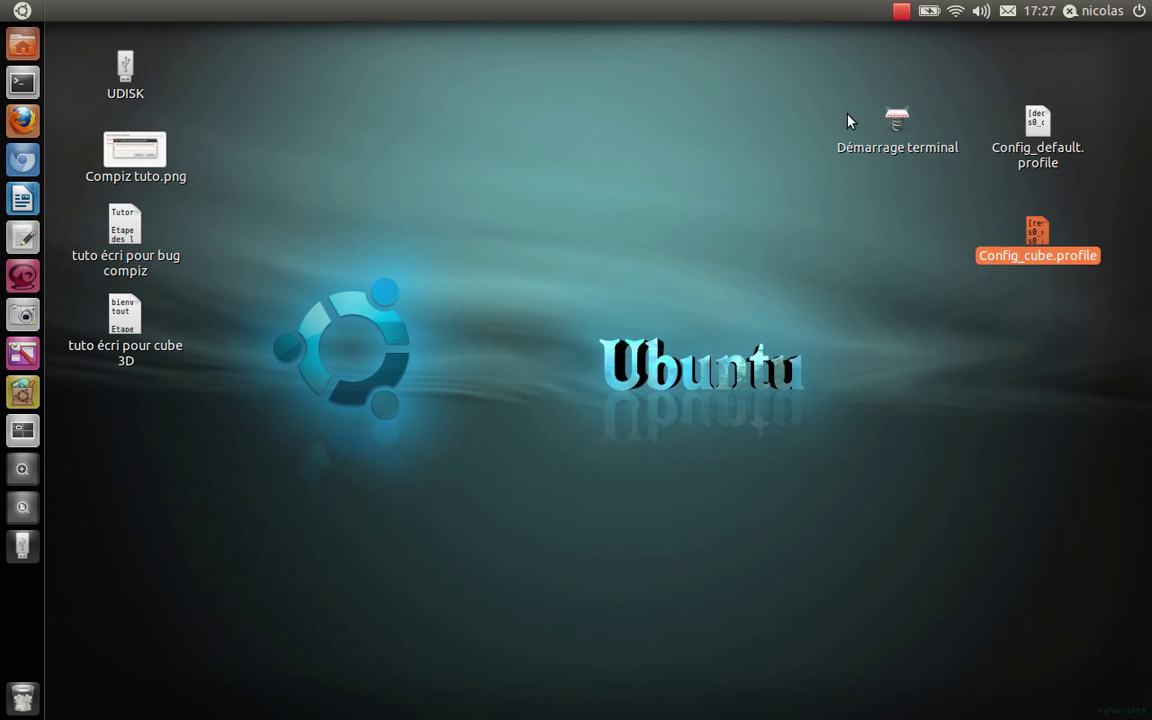
drag(818, 96, 1137, 310)
click(1137, 310)
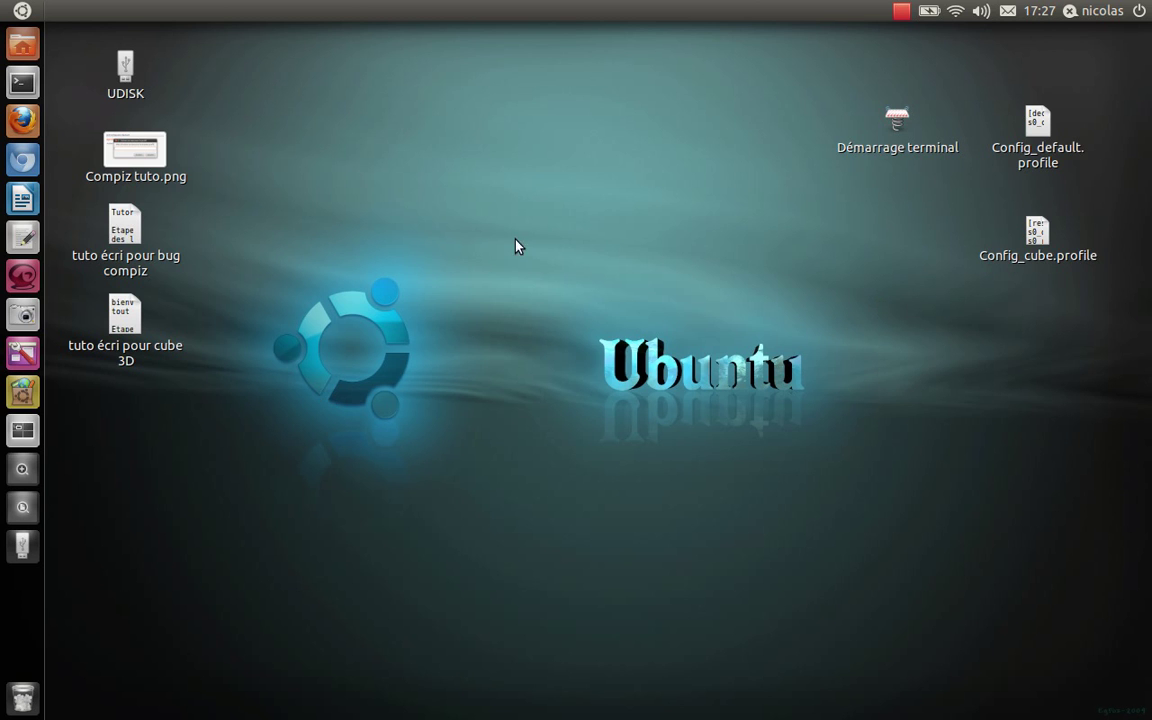
Step: Reopen the CompizConfig manager, look through the plugin list down to the Utilitaire section, and close it along with the control centre
drag(472, 215, 222, 478)
click(16, 356)
click(440, 336)
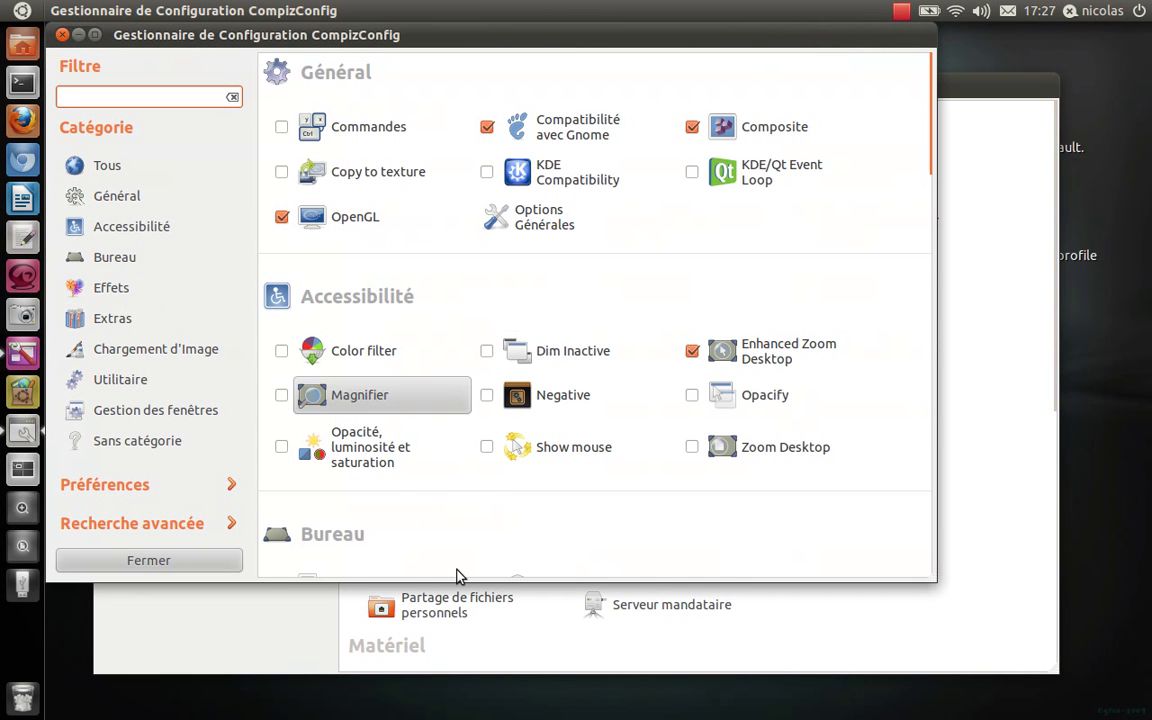
drag(937, 160, 933, 452)
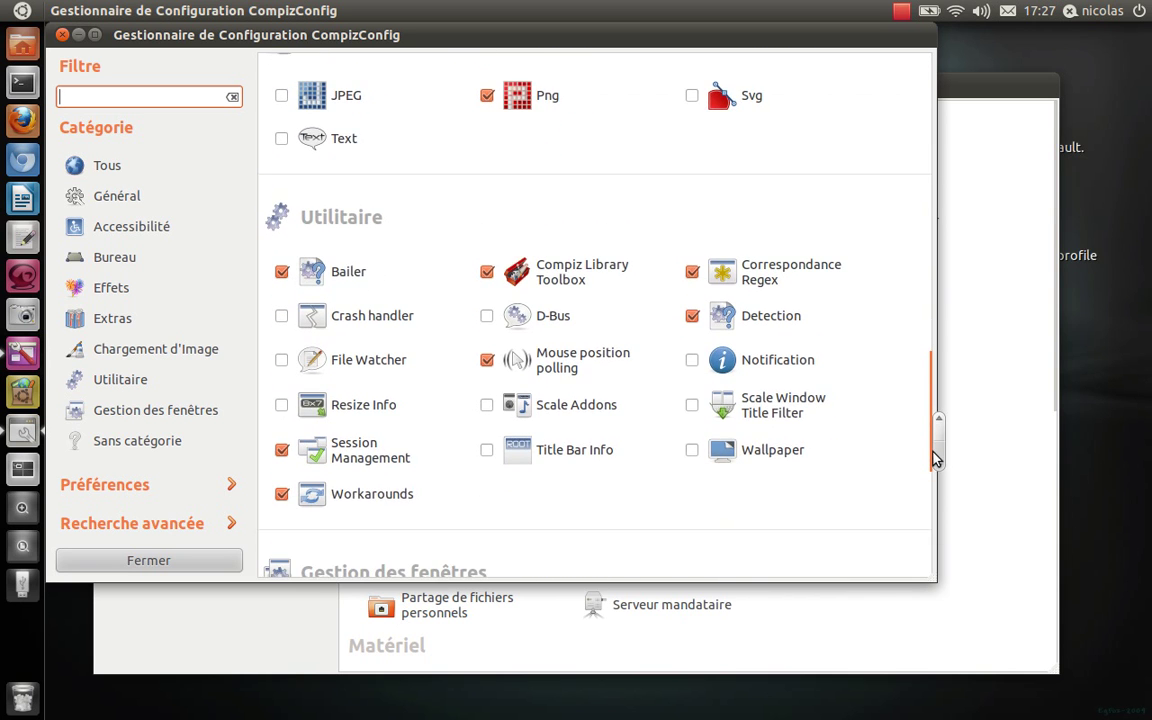
click(61, 36)
drag(158, 80, 121, 84)
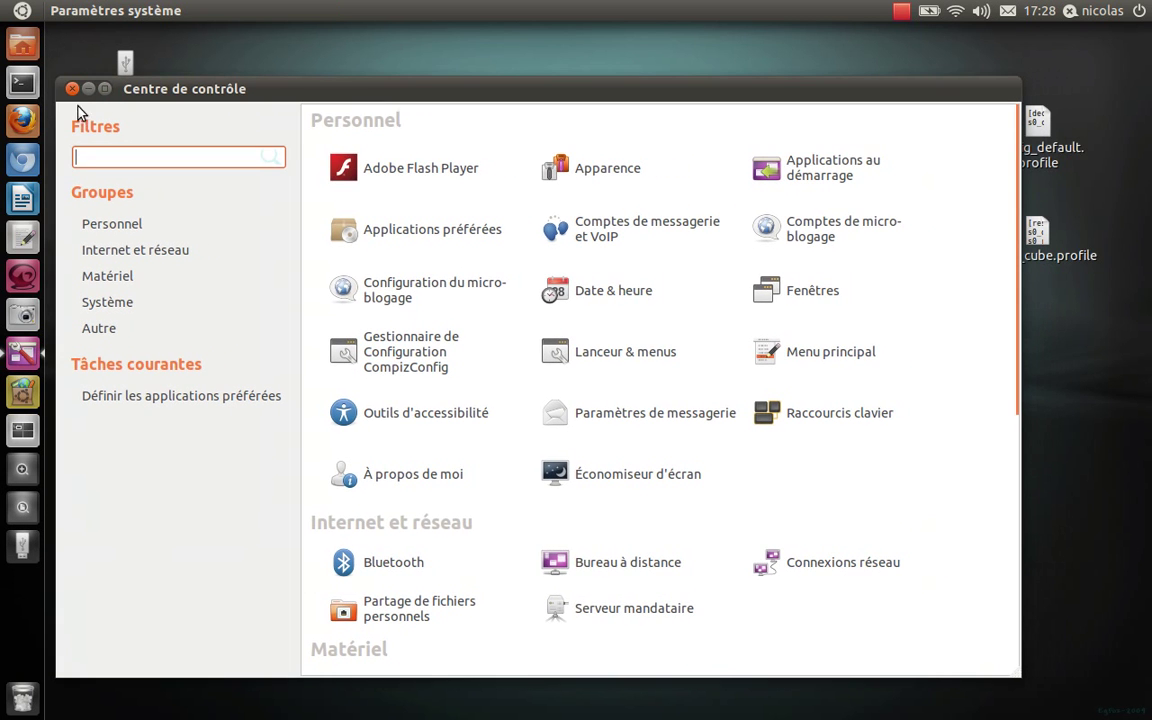
click(72, 88)
drag(799, 92, 1120, 326)
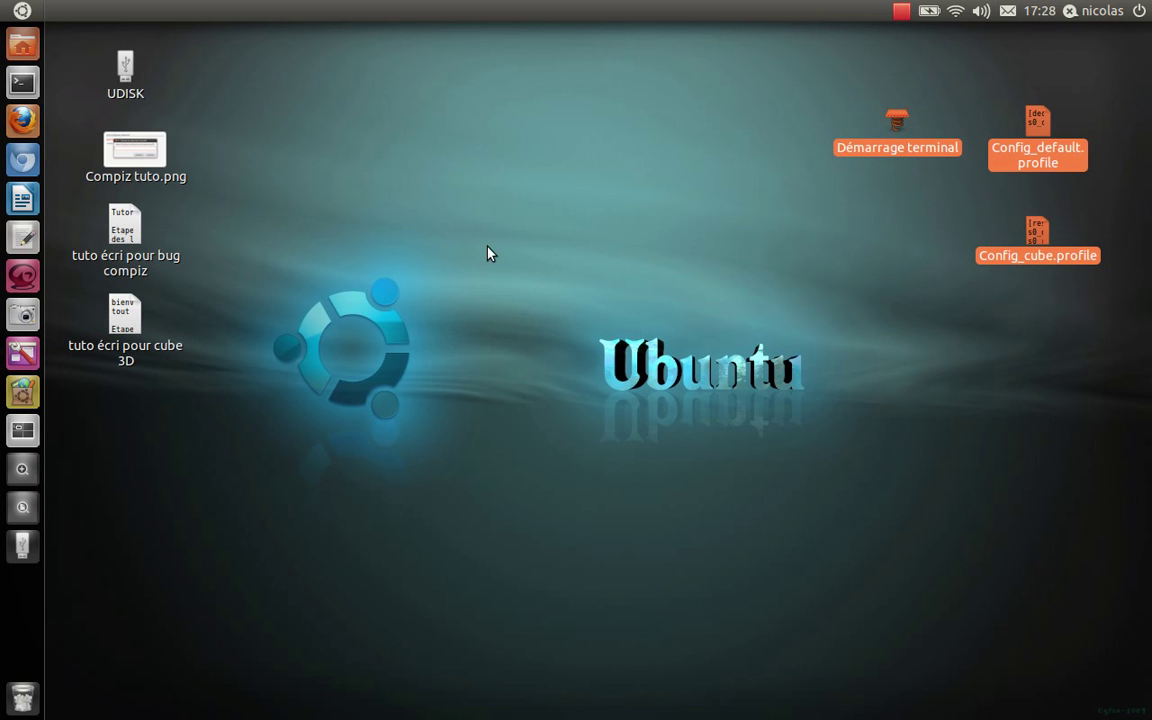
click(901, 12)
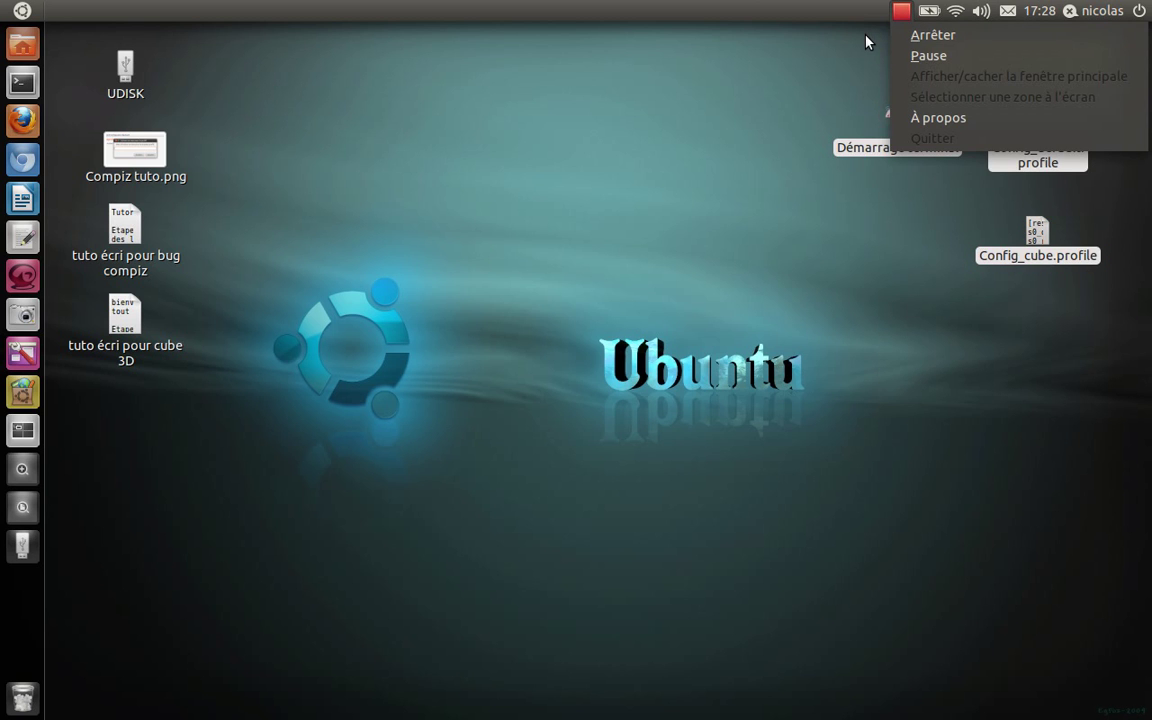